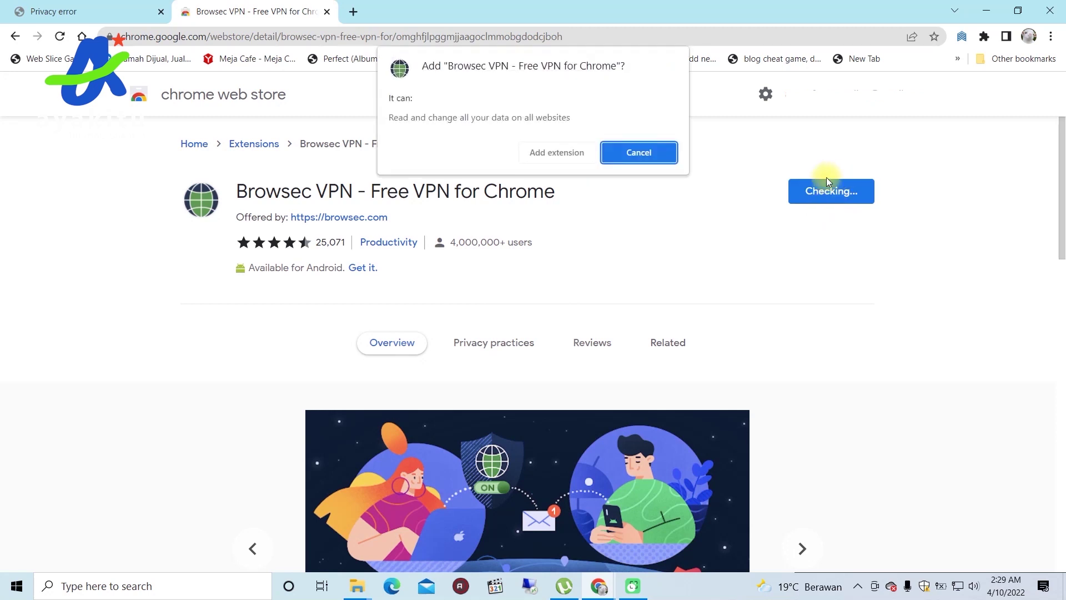
Confirm adding the Browsec VPN - Free VPN for Chrome extension and dismiss the added notice
{"action": "left_click", "coordinate": [570, 155]}
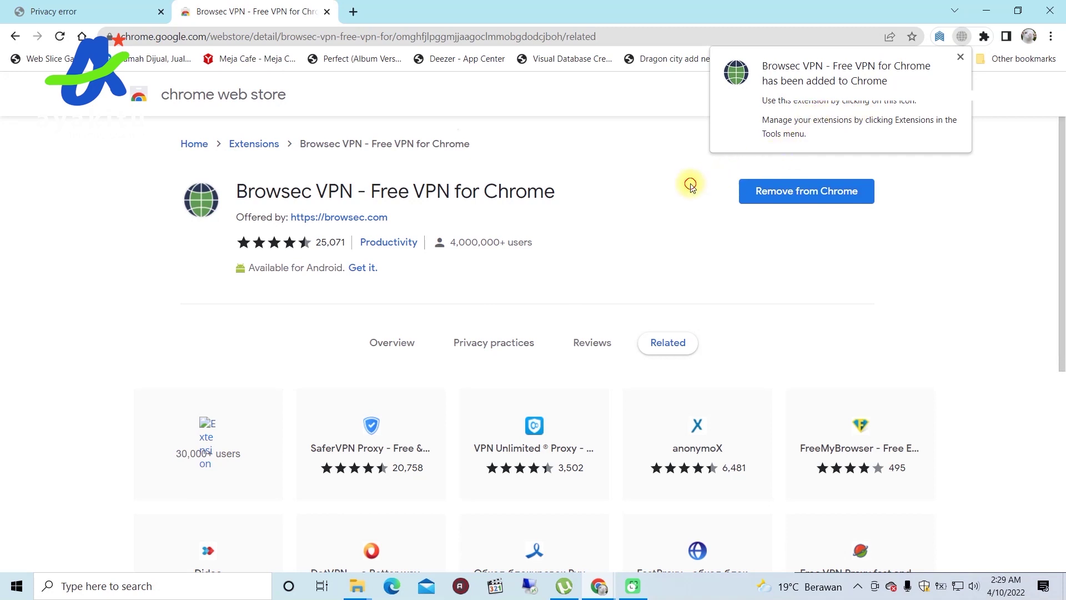
{"action": "left_click", "coordinate": [960, 57]}
Start Browsec VPN from the Extensions menu via Singapore, then close its panel
{"action": "left_click", "coordinate": [983, 36]}
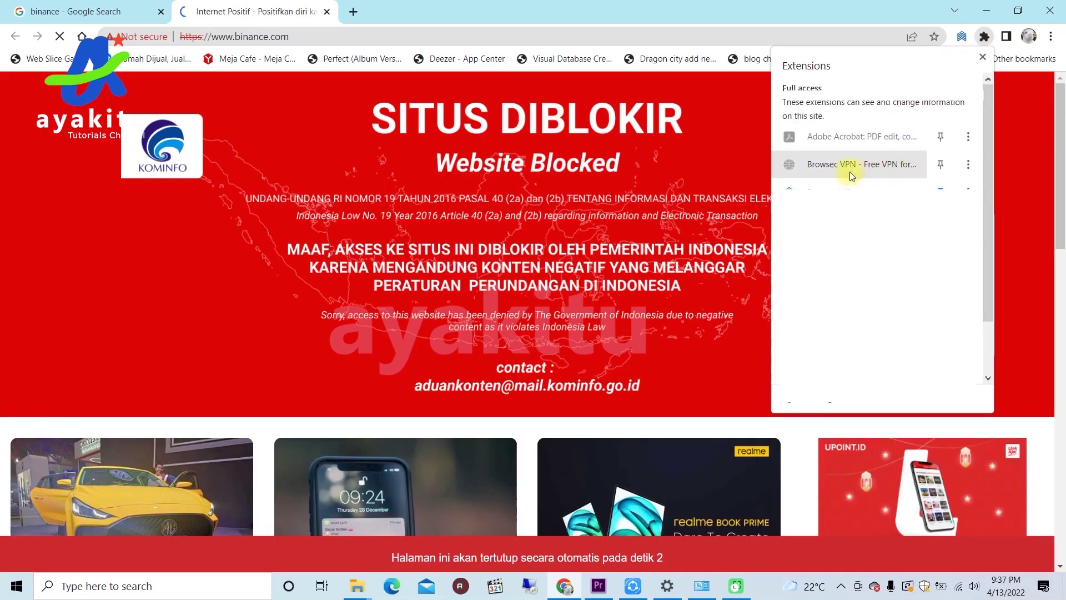
{"action": "left_click", "coordinate": [881, 162]}
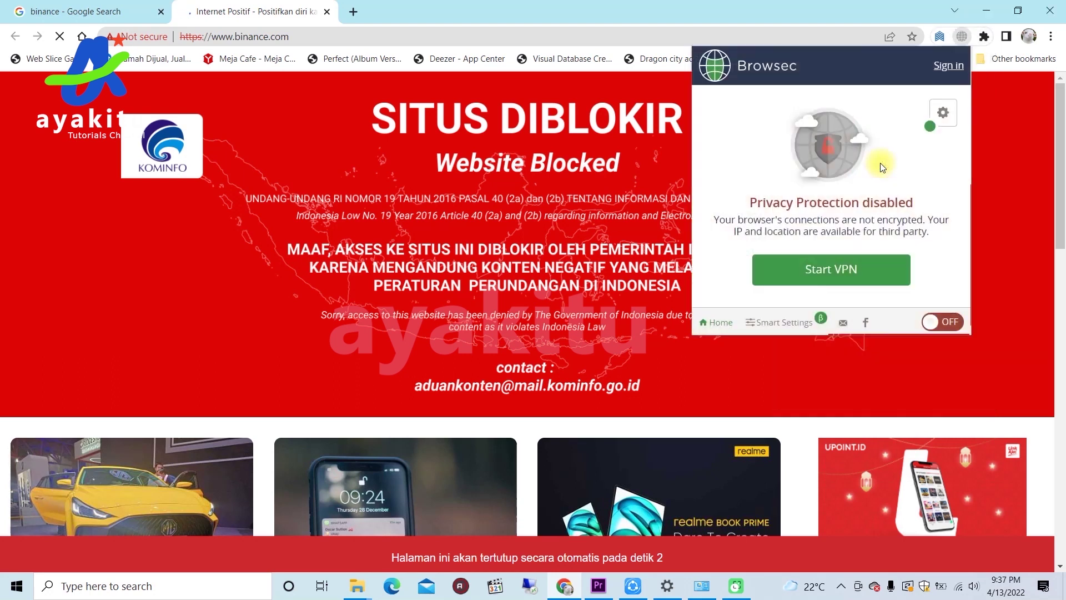
{"action": "left_click", "coordinate": [858, 277]}
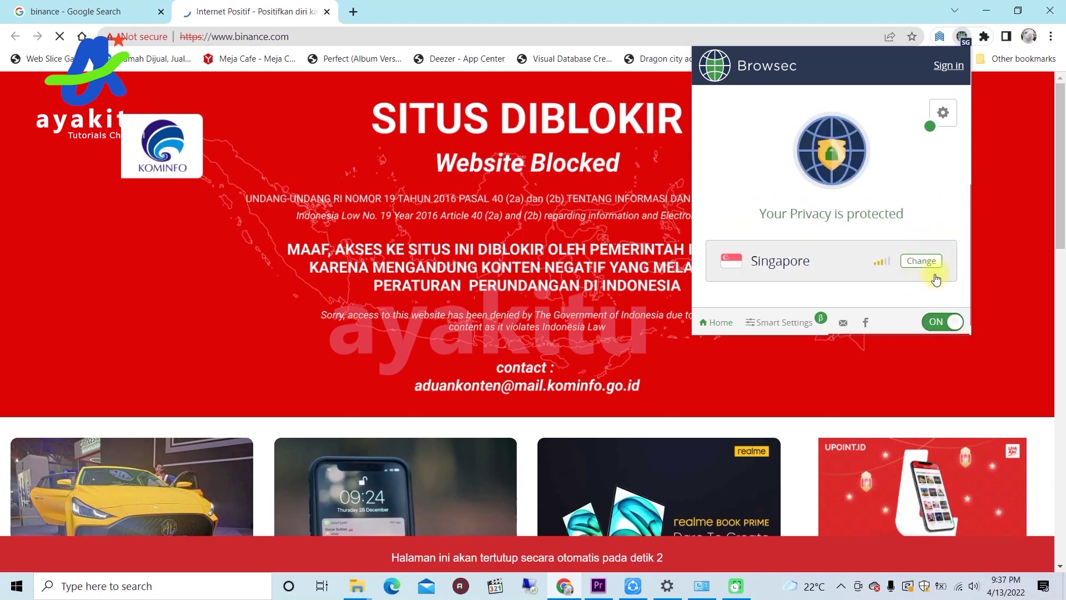
{"action": "left_click", "coordinate": [1061, 198]}
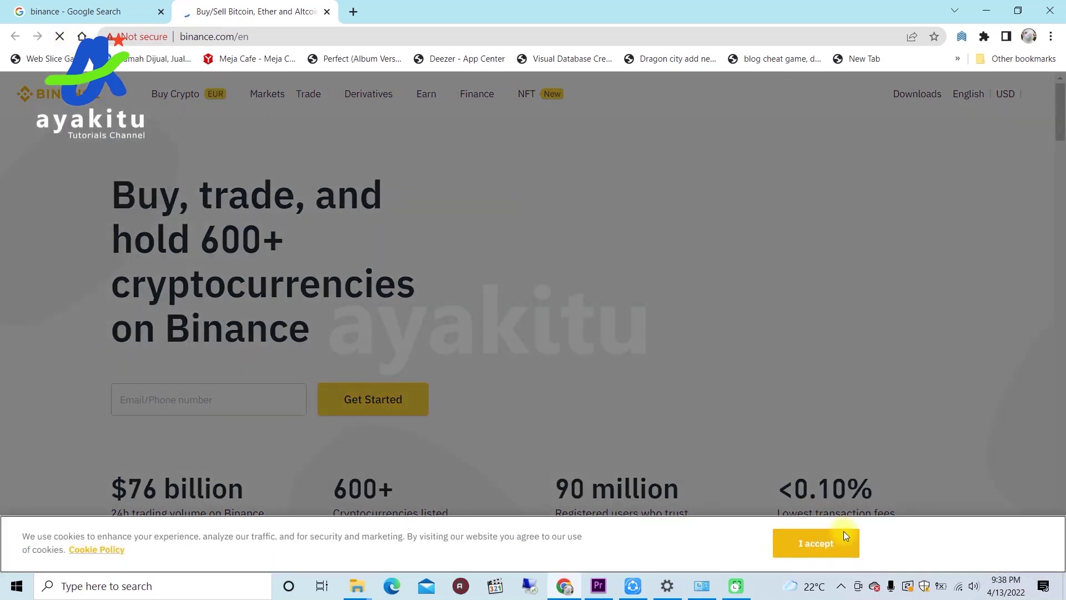
Accept Binance's cookie notice and start registering a new account
{"action": "left_click", "coordinate": [828, 549]}
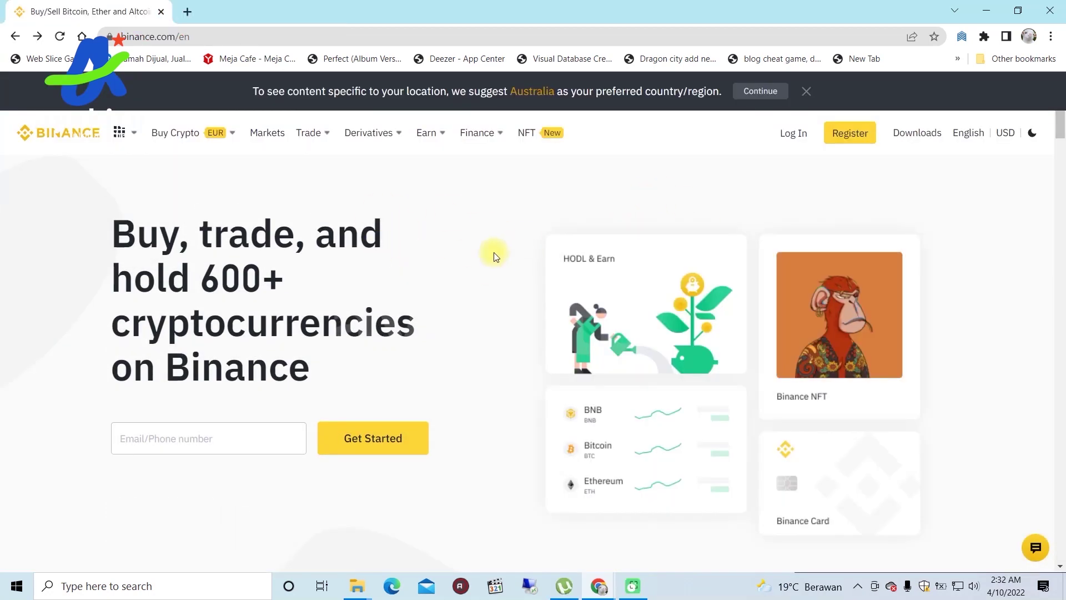
{"action": "left_click", "coordinate": [846, 139]}
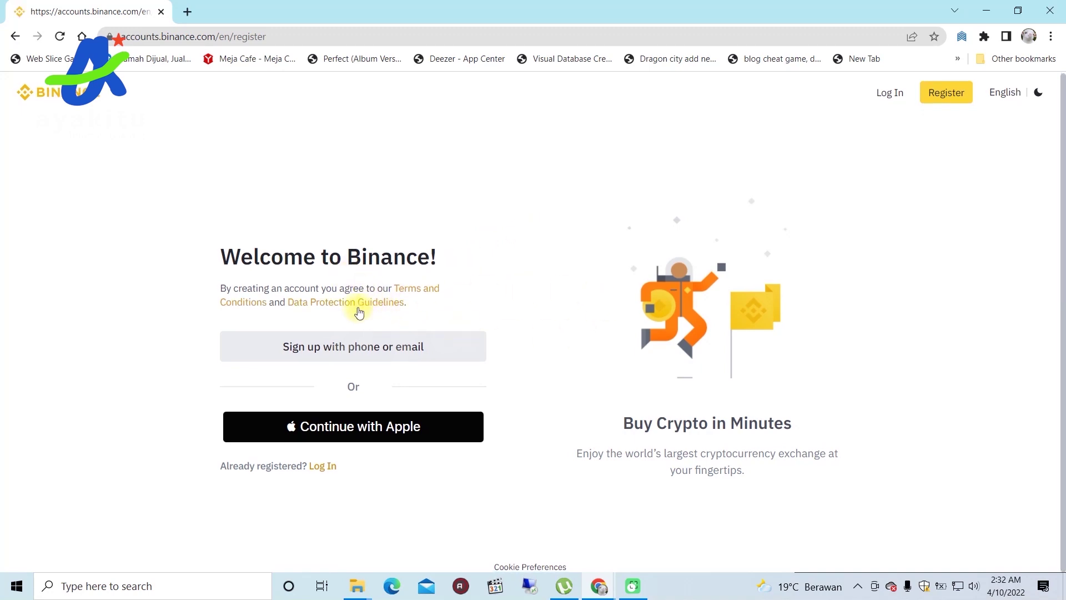
Choose phone or email sign-up and confirm Indonesia, found by searching 'ind', as residence country
{"action": "left_click", "coordinate": [362, 348]}
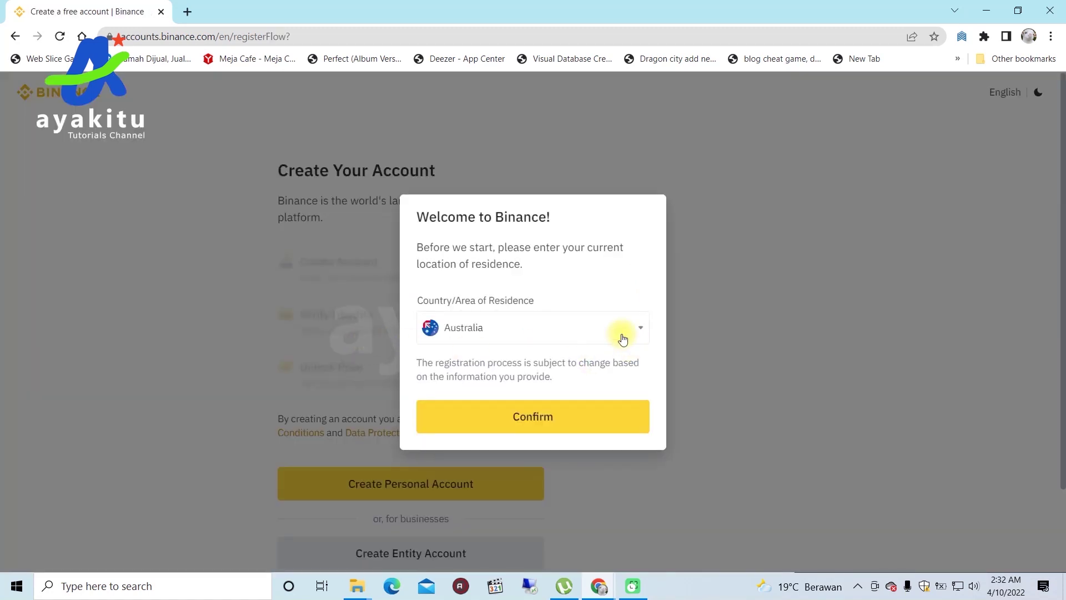
{"action": "left_click", "coordinate": [623, 338]}
{"action": "scroll", "coordinate": [572, 335], "scroll_direction": "down", "scroll_amount": 15}
{"action": "scroll", "coordinate": [570, 339], "scroll_direction": "down", "scroll_amount": 20}
{"action": "left_click", "coordinate": [512, 241]}
{"action": "type", "text": "ind"}
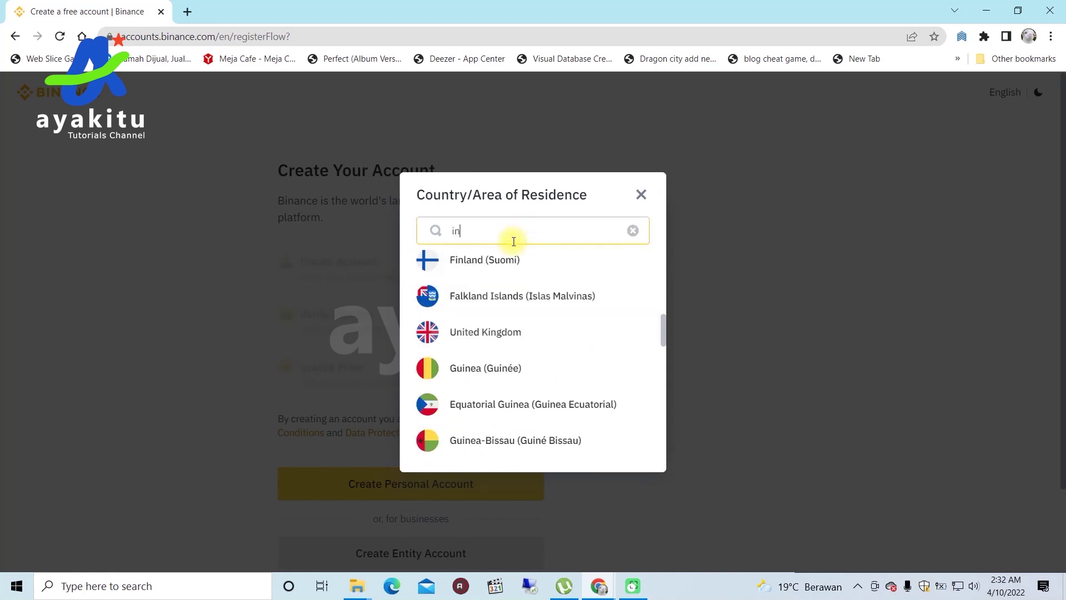
{"action": "left_click", "coordinate": [491, 262]}
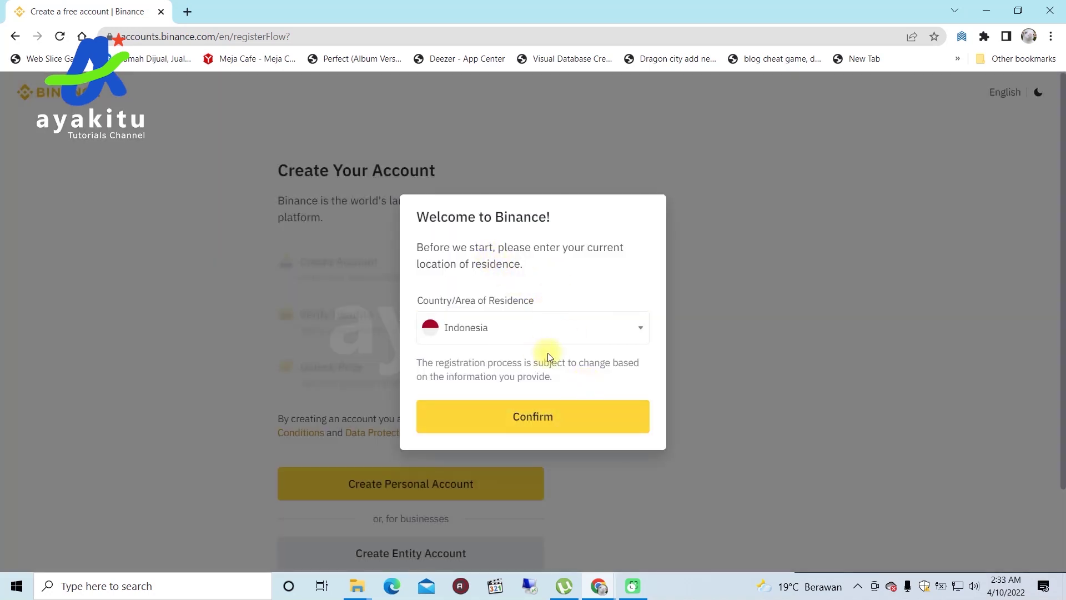
{"action": "left_click", "coordinate": [552, 419]}
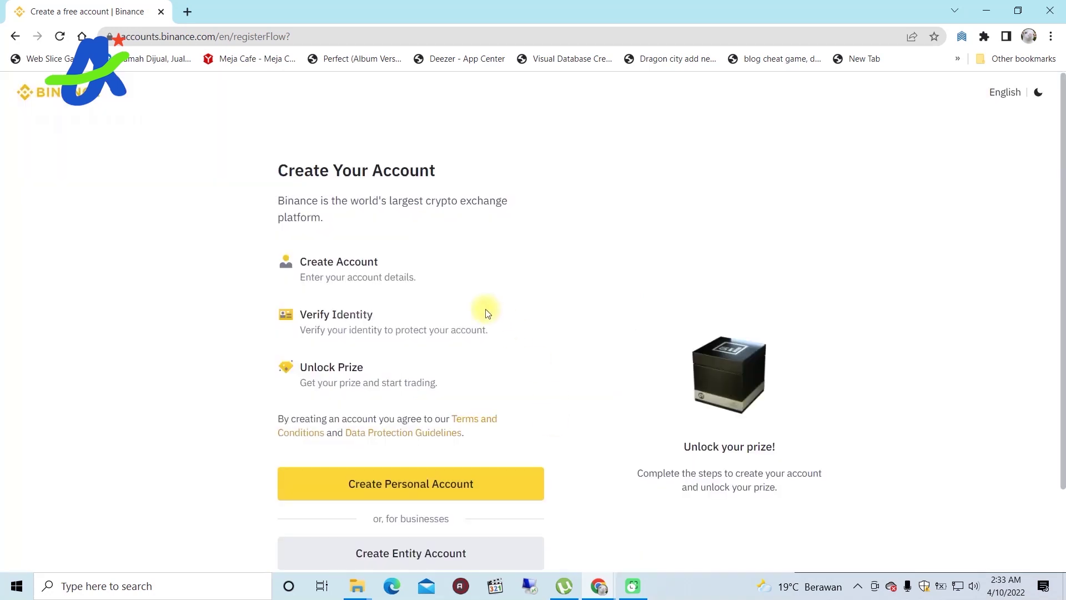
{"action": "scroll", "coordinate": [487, 313], "scroll_direction": "down", "scroll_amount": 2}
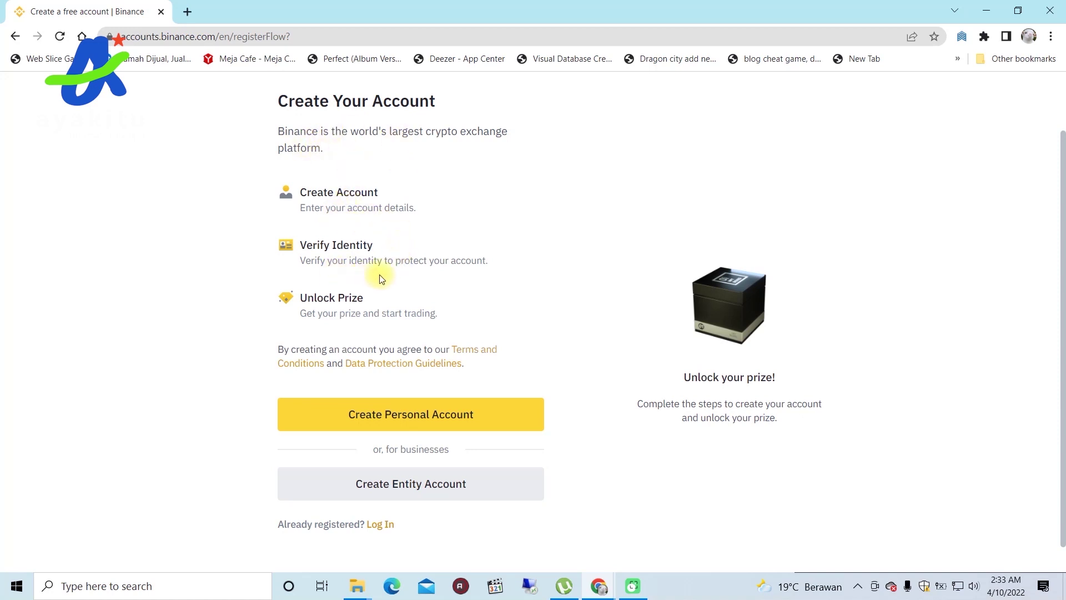
{"action": "scroll", "coordinate": [378, 309], "scroll_direction": "down", "scroll_amount": 1}
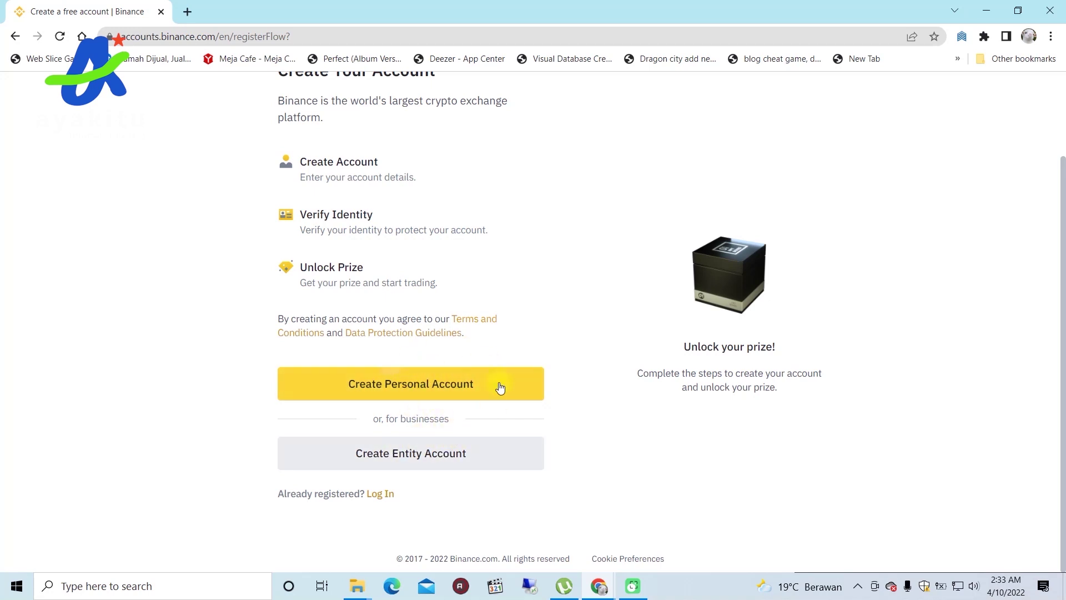
Choose a personal account and enter the Gmail address as the account email
{"action": "left_click", "coordinate": [404, 385]}
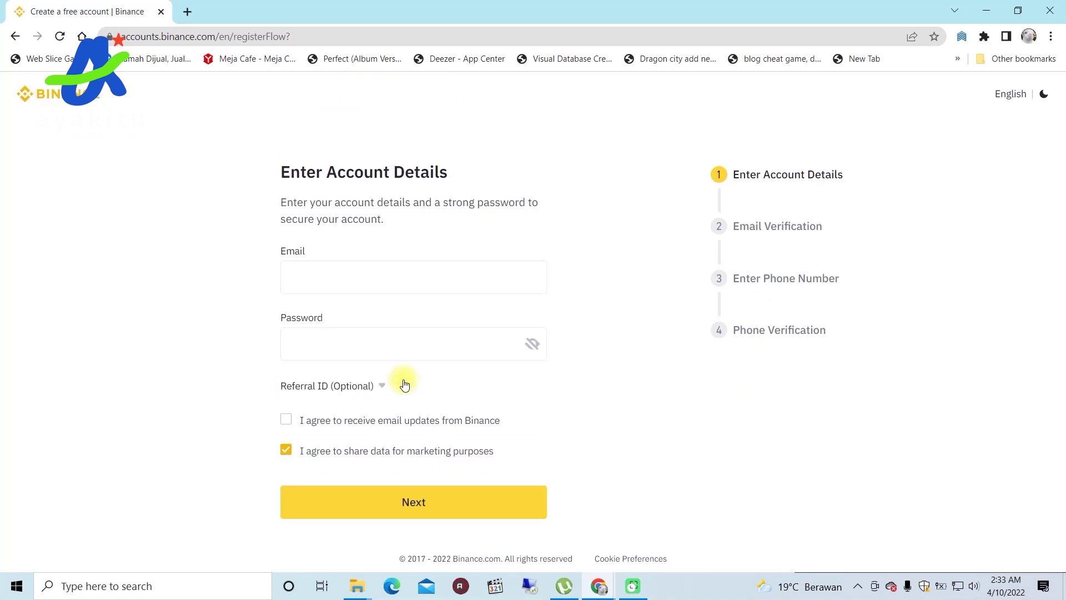
{"action": "left_click", "coordinate": [347, 272]}
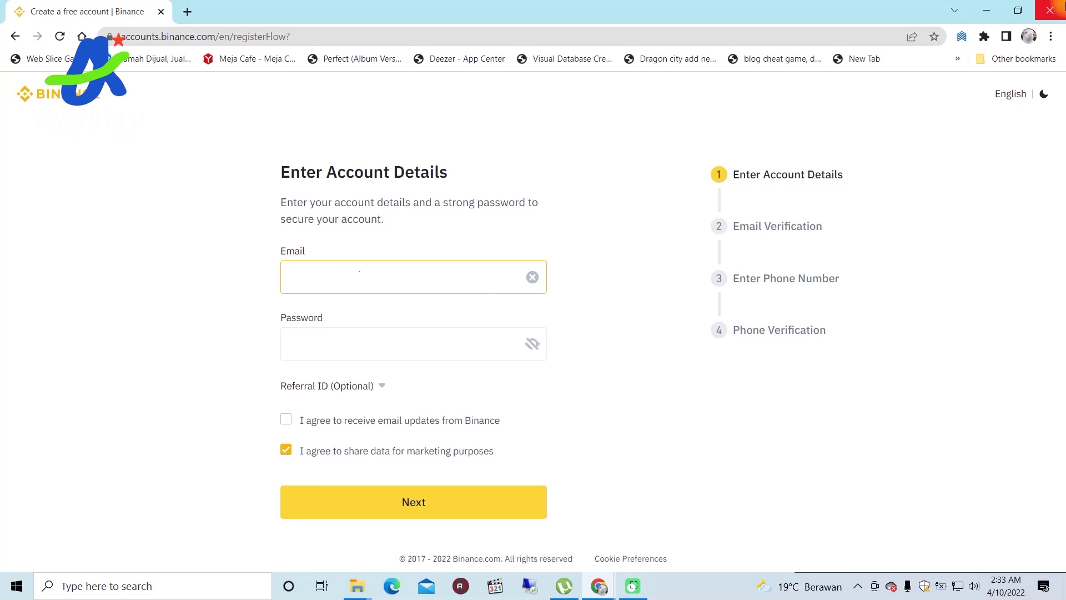
{"action": "type", "text": "gmail.com"}
Enter a password meeting all requirements, check it, and reveal the optional Referral ID field
{"action": "left_click", "coordinate": [336, 344]}
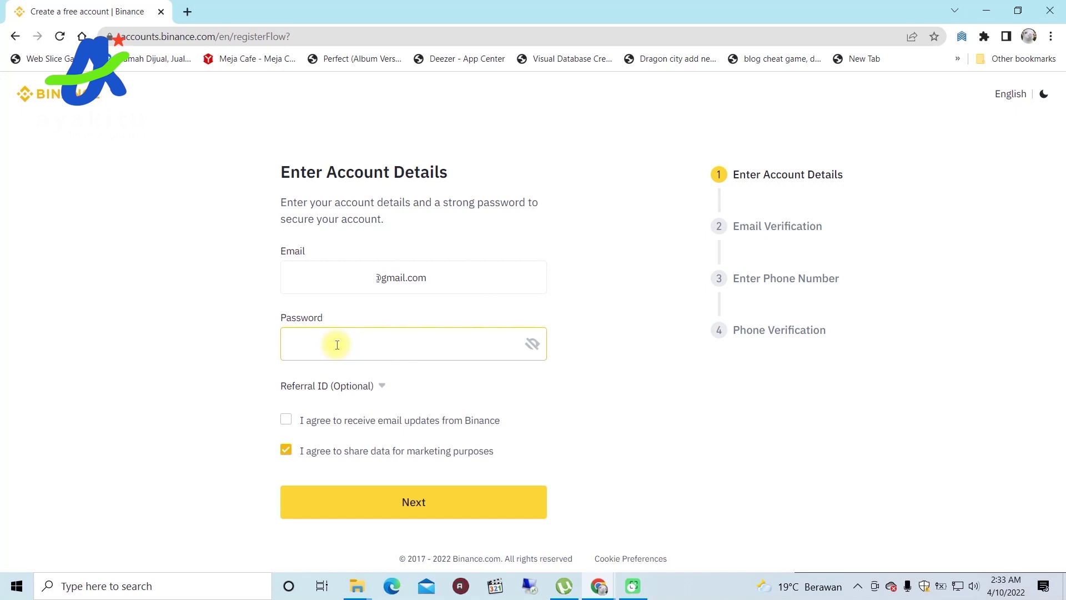
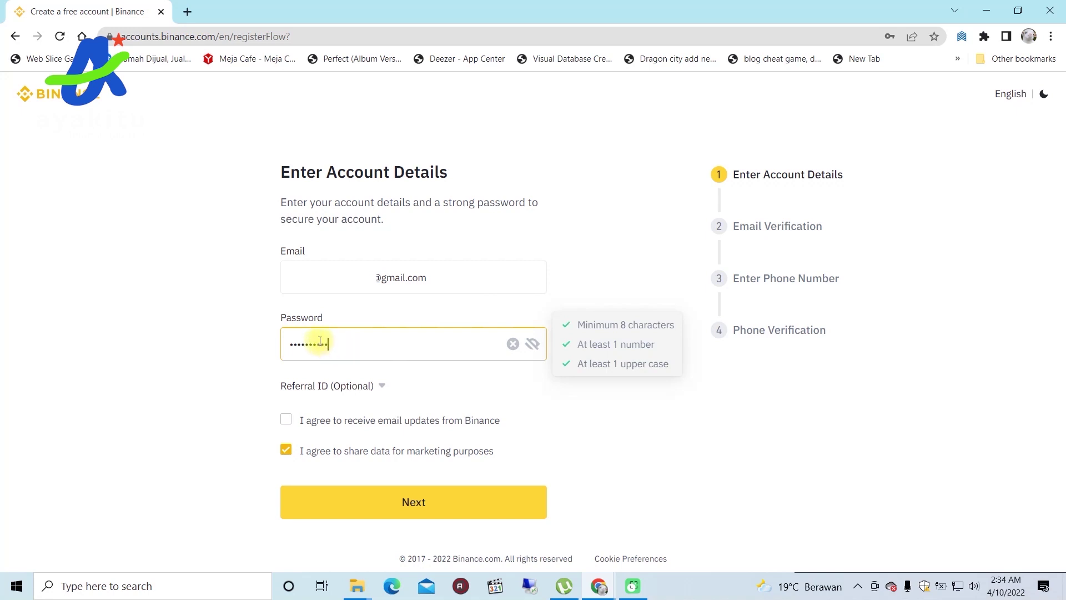
{"action": "left_click", "coordinate": [532, 344]}
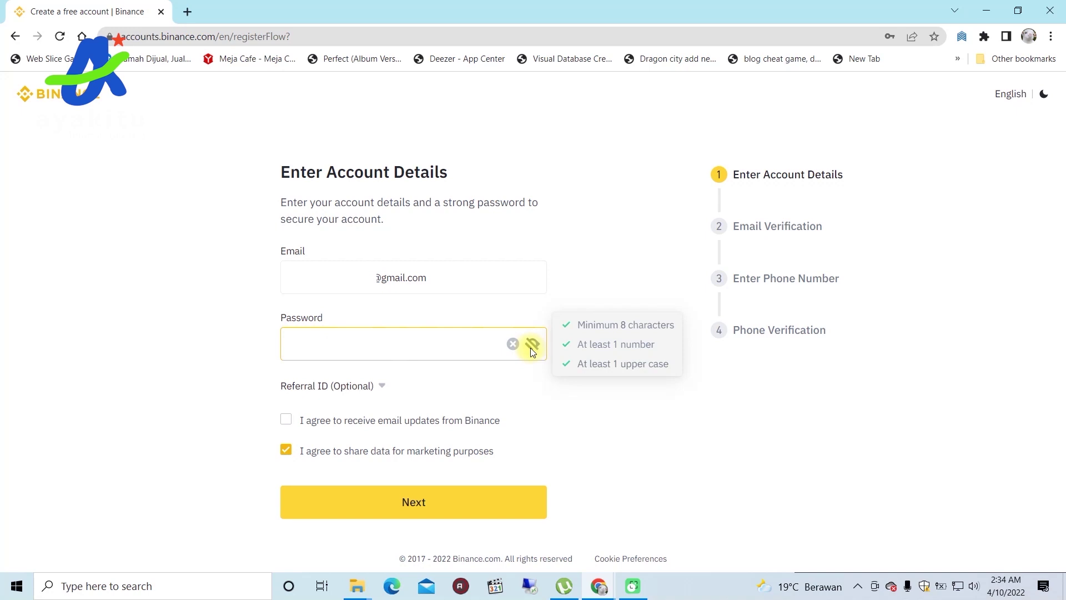
{"action": "left_click", "coordinate": [531, 348]}
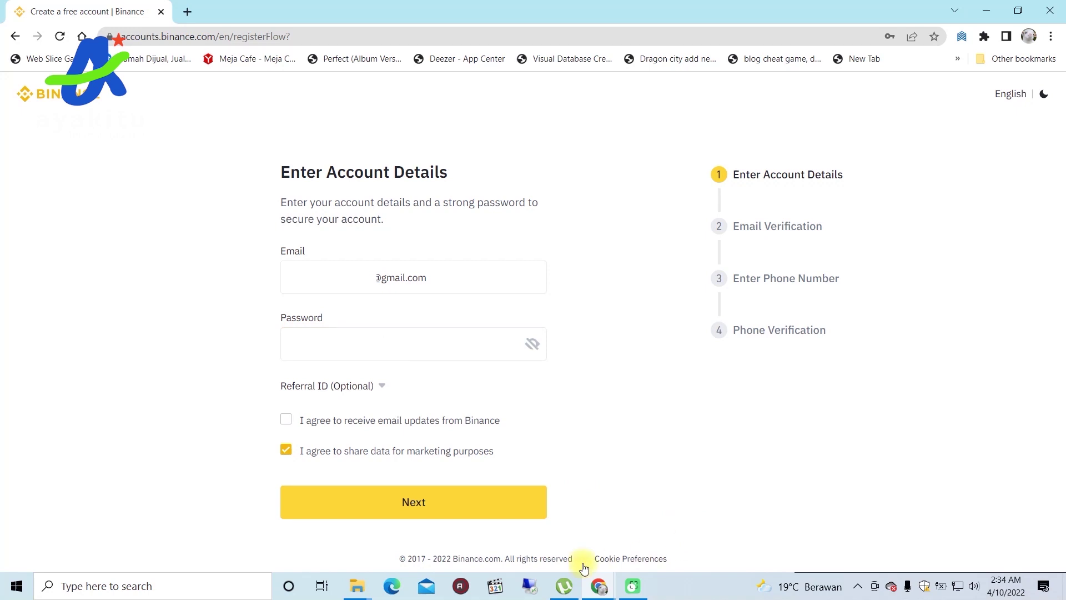
{"action": "left_click", "coordinate": [467, 282]}
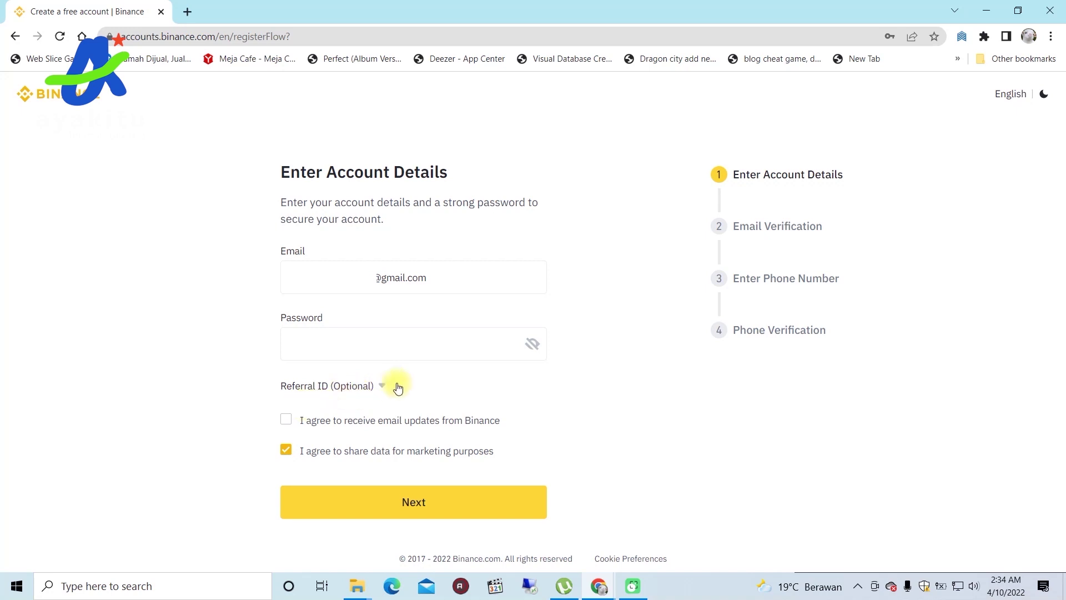
{"action": "left_click", "coordinate": [381, 385]}
Leave Referral ID empty, agree to Binance email updates, and submit the account details
{"action": "left_click", "coordinate": [326, 413]}
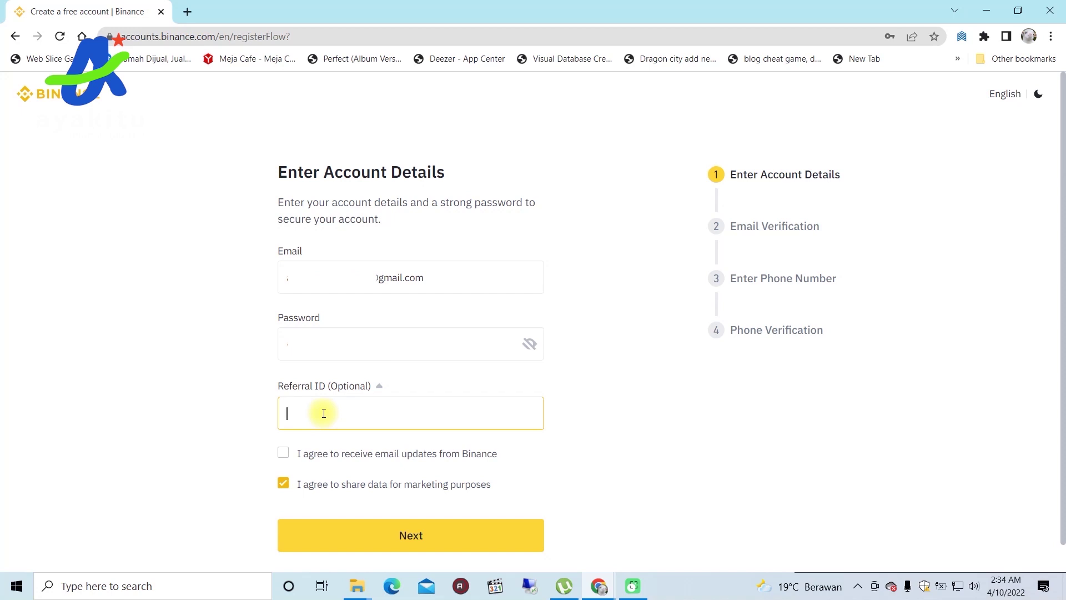
{"action": "key", "text": "ctrl+a"}
{"action": "key", "text": "BackSpace"}
{"action": "scroll", "coordinate": [311, 416], "scroll_direction": "down", "scroll_amount": 1}
{"action": "left_click", "coordinate": [292, 423]}
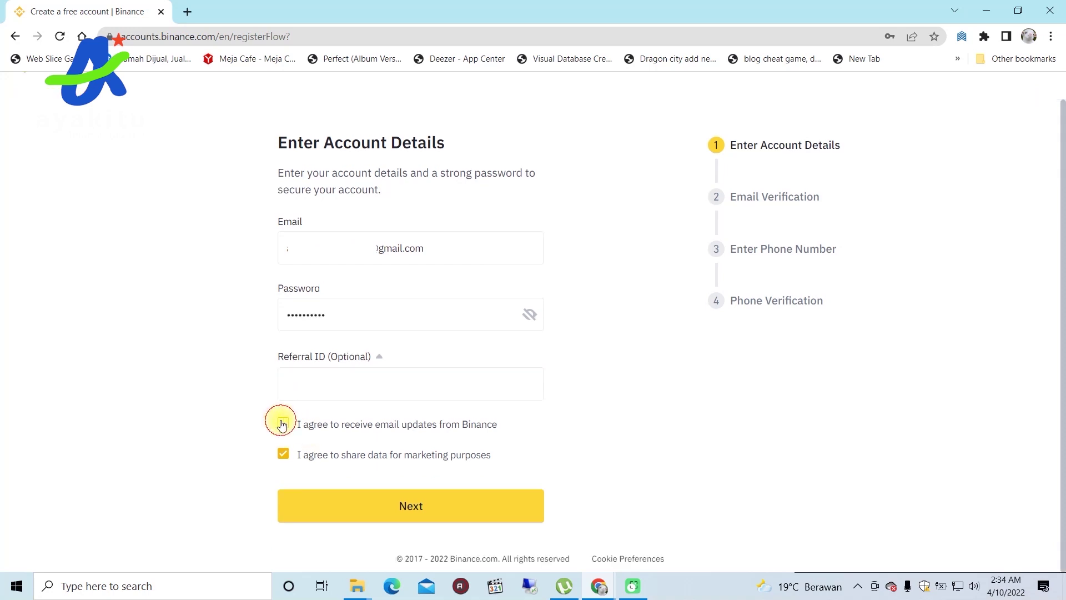
{"action": "scroll", "coordinate": [374, 427], "scroll_direction": "up", "scroll_amount": 1}
{"action": "scroll", "coordinate": [373, 422], "scroll_direction": "down", "scroll_amount": 1}
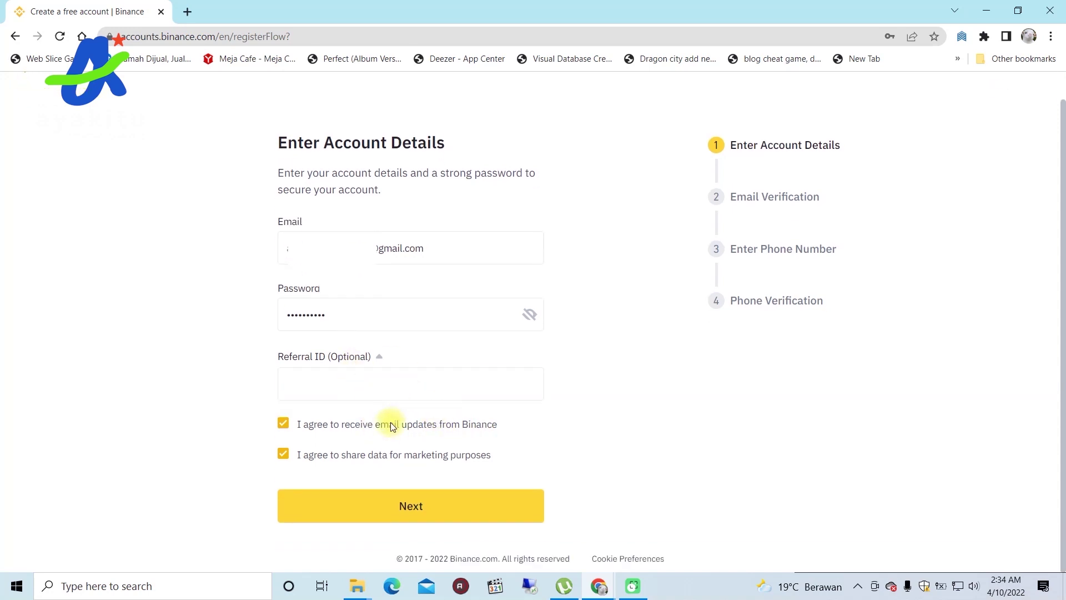
{"action": "left_click", "coordinate": [422, 509]}
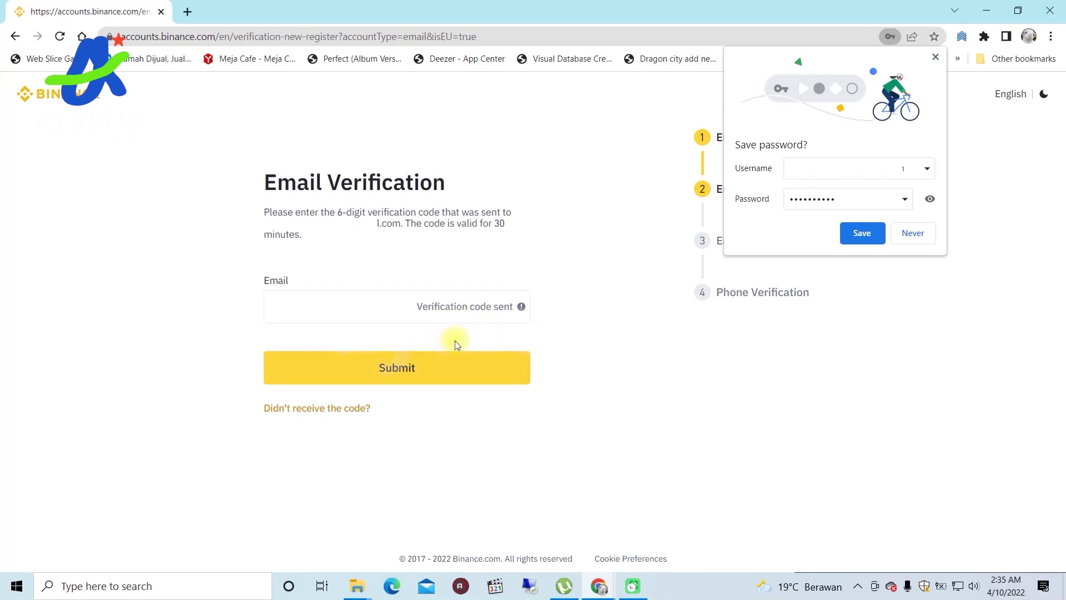
Save the password in Chrome, open Gmail in a new tab, and select the activation code
{"action": "left_click", "coordinate": [861, 234]}
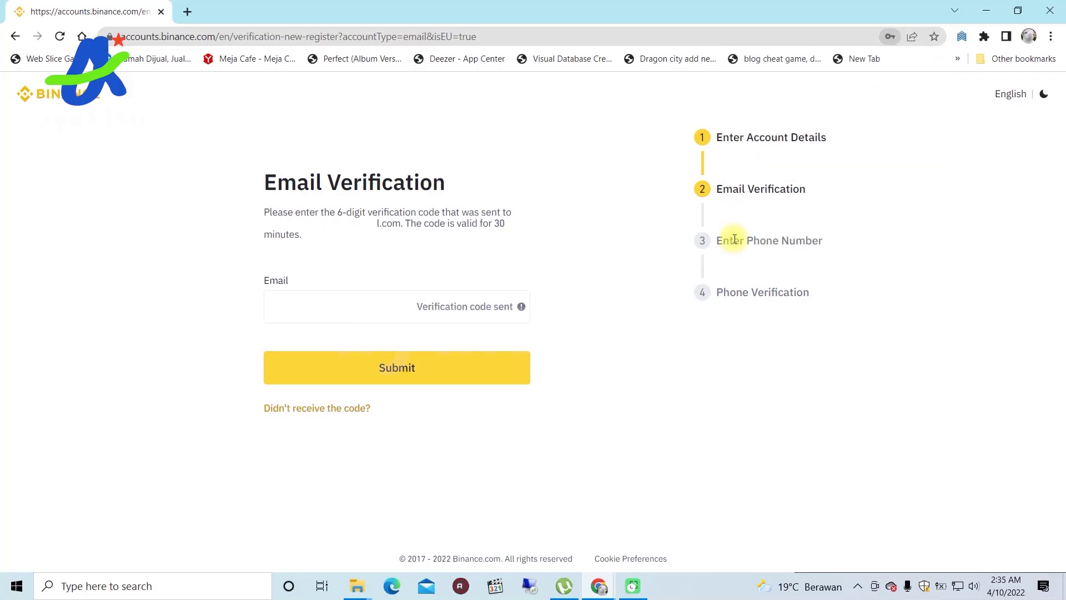
{"action": "left_click", "coordinate": [187, 12]}
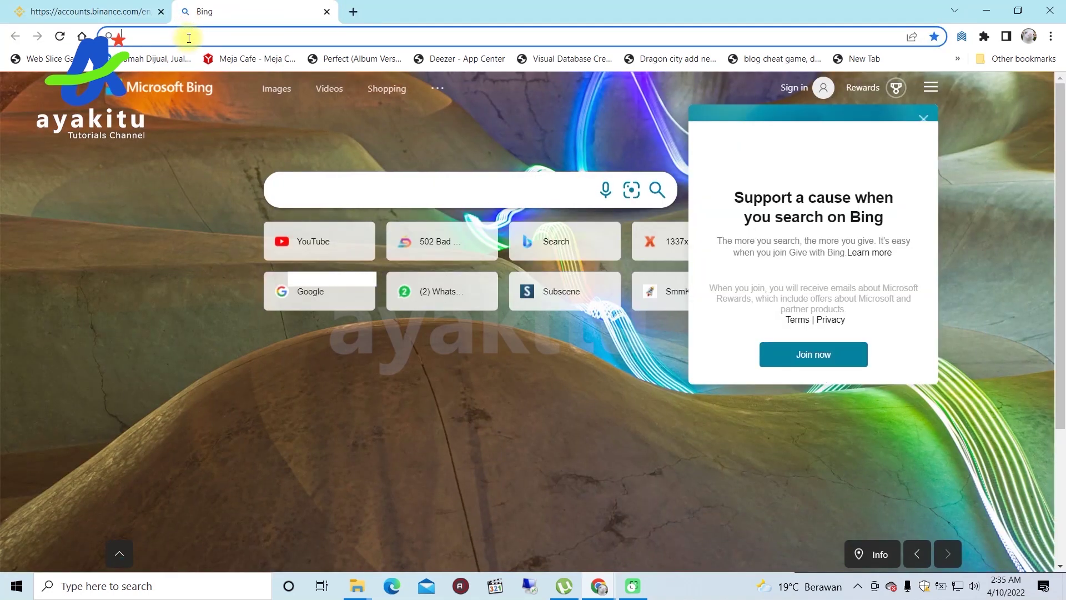
{"action": "type", "text": "gmail"}
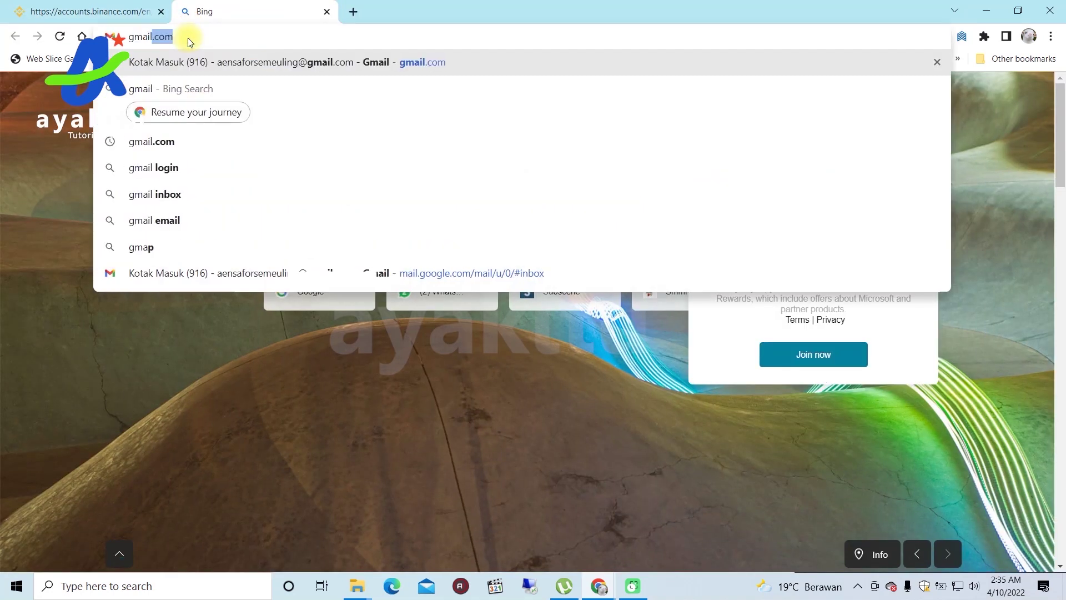
{"action": "key", "text": "Return"}
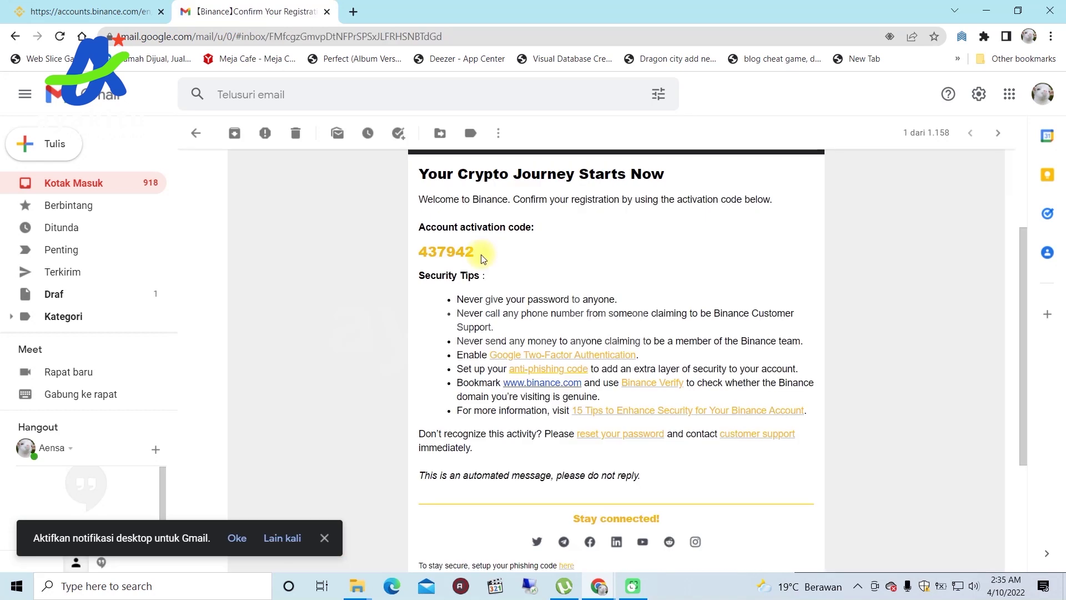
{"action": "left_click_drag", "start_coordinate": [484, 252], "coordinate": [421, 248]}
{"action": "key", "text": "ctrl+c"}
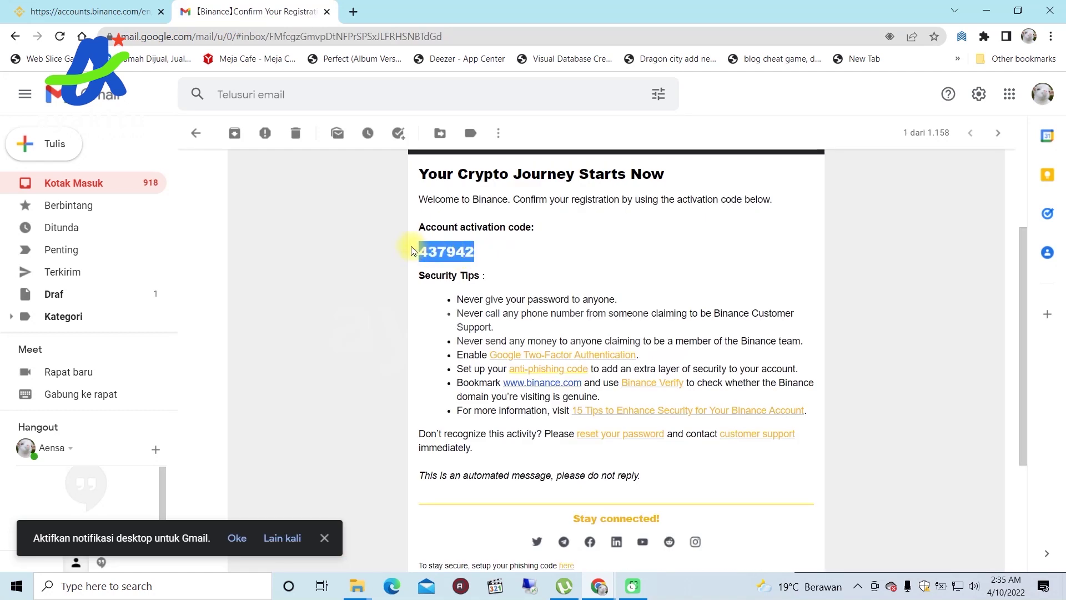
Paste the activation code into Email Verification Code on Binance and submit it
{"action": "left_click", "coordinate": [105, 11]}
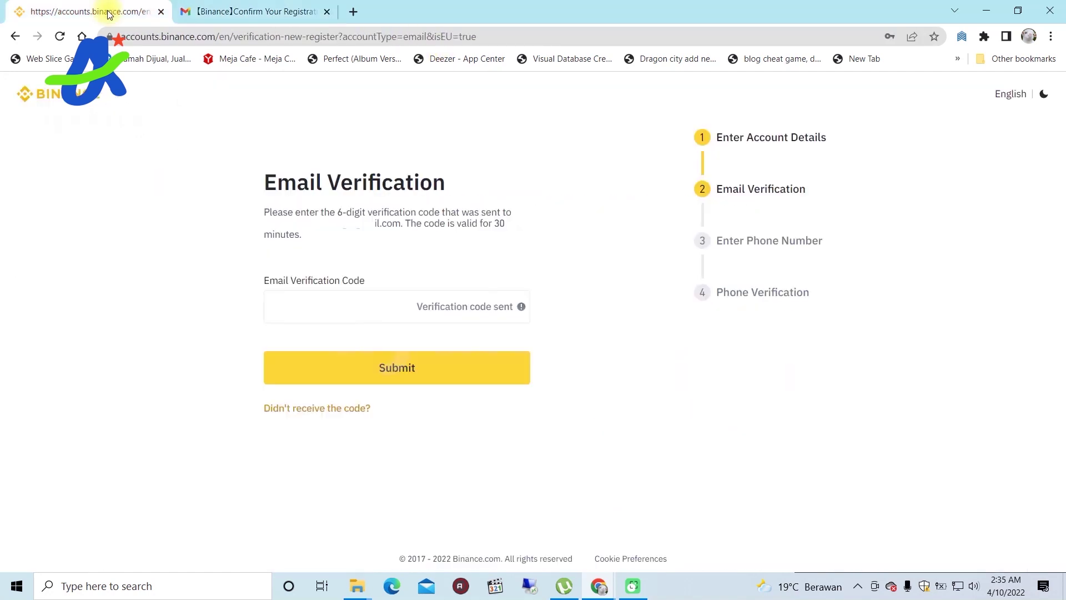
{"action": "left_click", "coordinate": [393, 307]}
{"action": "key", "text": "ctrl+v"}
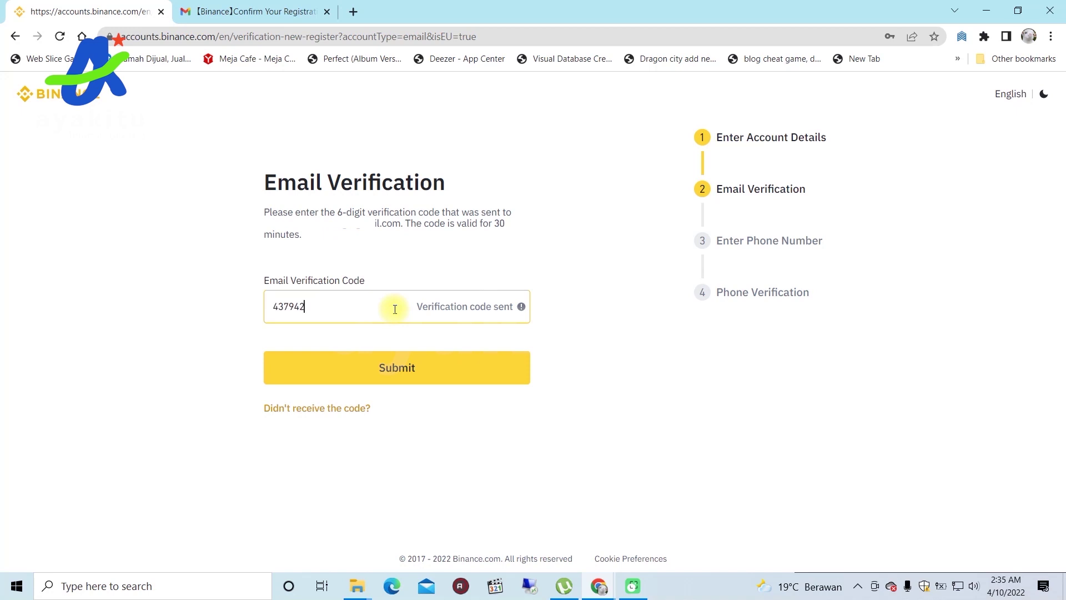
{"action": "left_click", "coordinate": [406, 376]}
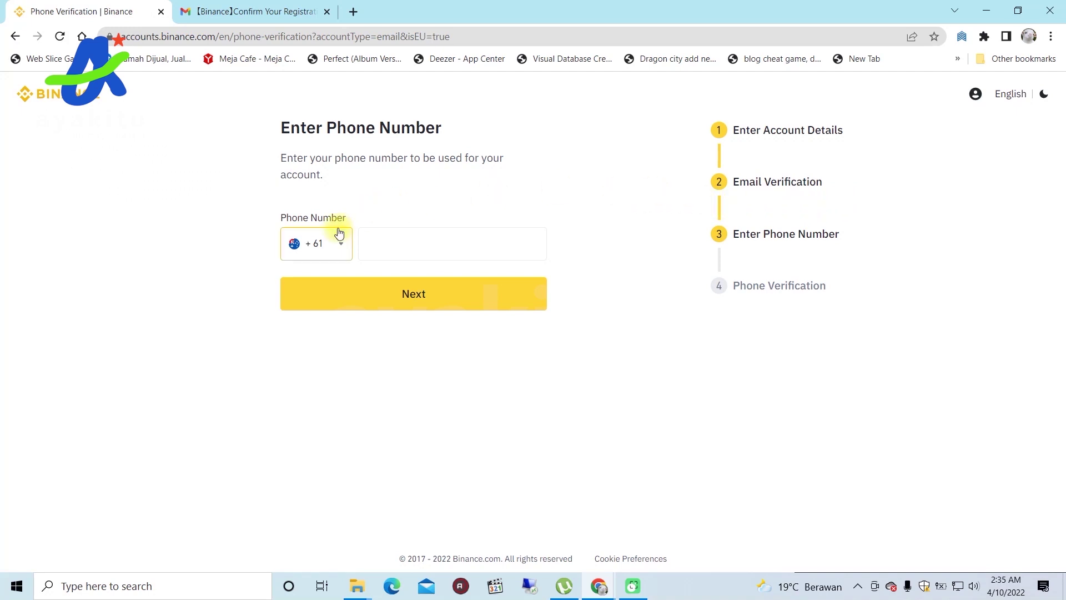
Set the area code to Indonesia +62 via an 'ind' search and enter the phone number
{"action": "left_click", "coordinate": [341, 245]}
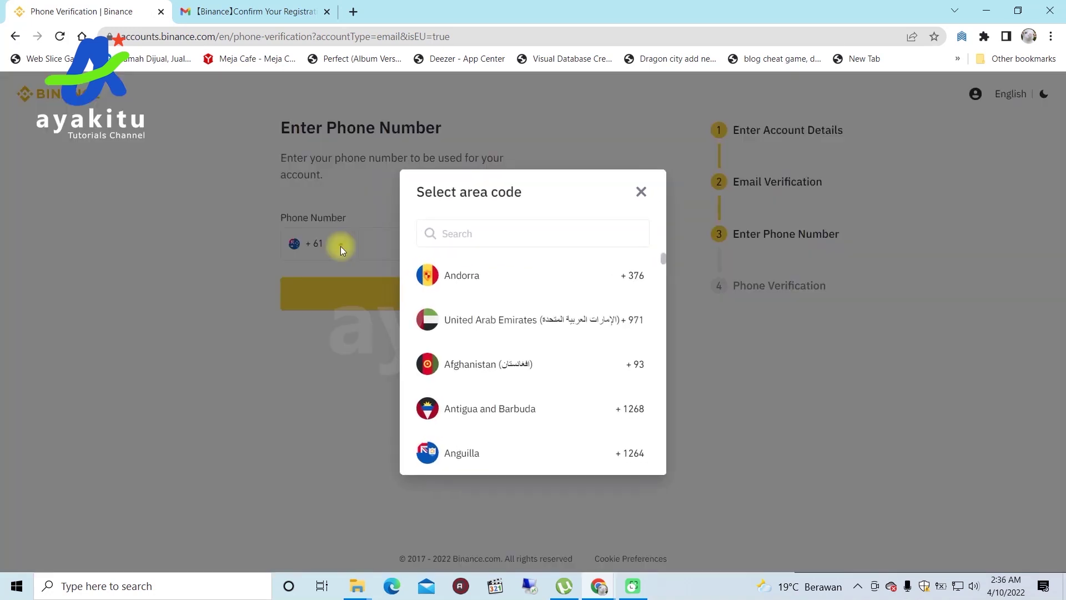
{"action": "scroll", "coordinate": [534, 274], "scroll_direction": "down", "scroll_amount": 3}
{"action": "scroll", "coordinate": [531, 278], "scroll_direction": "up", "scroll_amount": 2}
{"action": "scroll", "coordinate": [528, 280], "scroll_direction": "down", "scroll_amount": 12}
{"action": "scroll", "coordinate": [524, 280], "scroll_direction": "up", "scroll_amount": 5}
{"action": "scroll", "coordinate": [524, 280], "scroll_direction": "up", "scroll_amount": 2}
{"action": "left_click", "coordinate": [445, 225]}
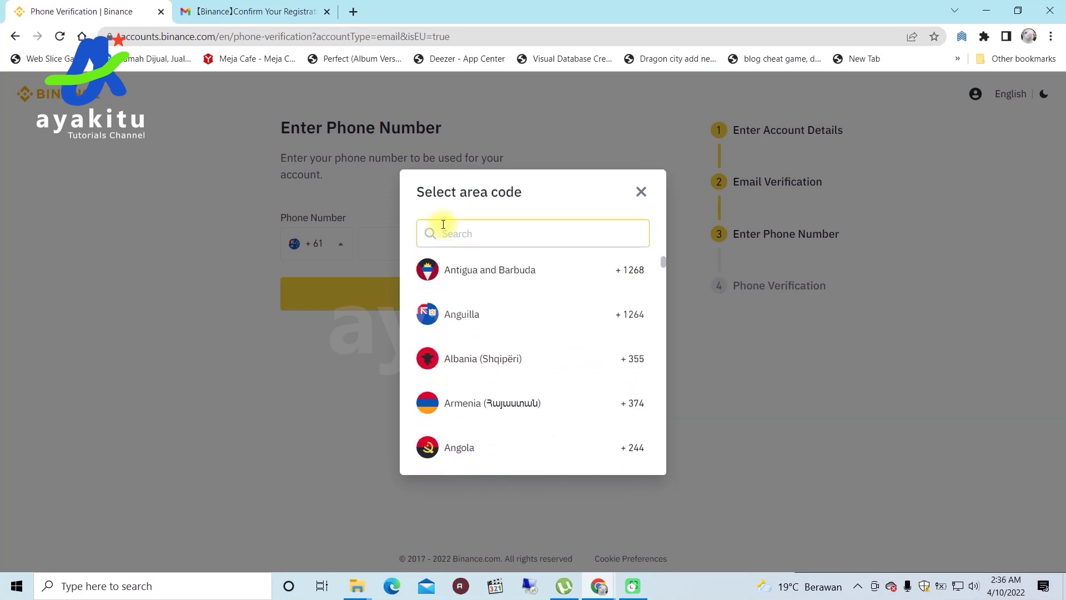
{"action": "type", "text": "ind"}
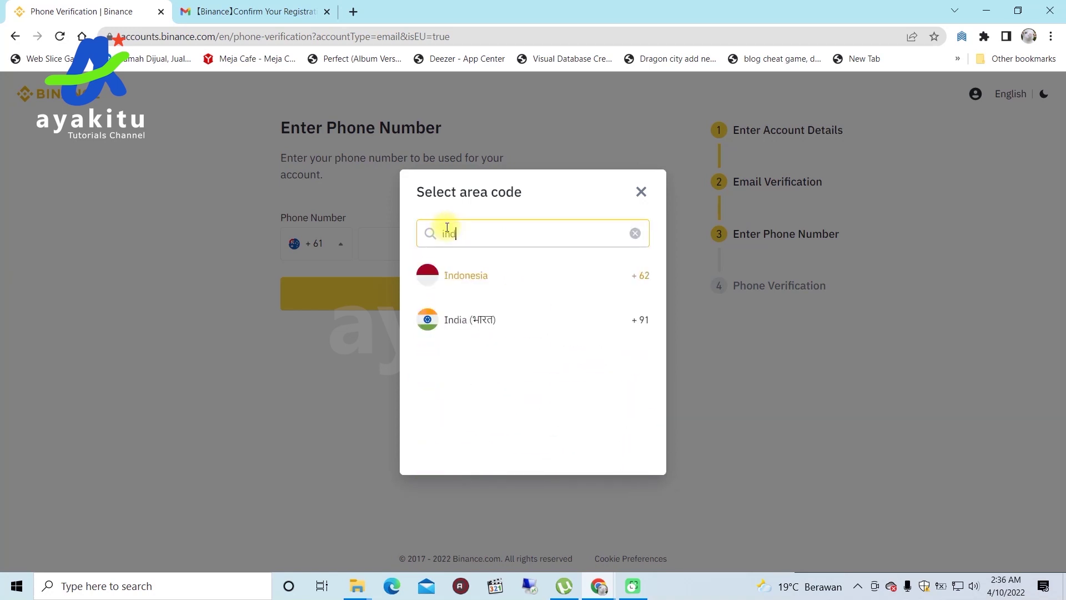
{"action": "left_click", "coordinate": [476, 274]}
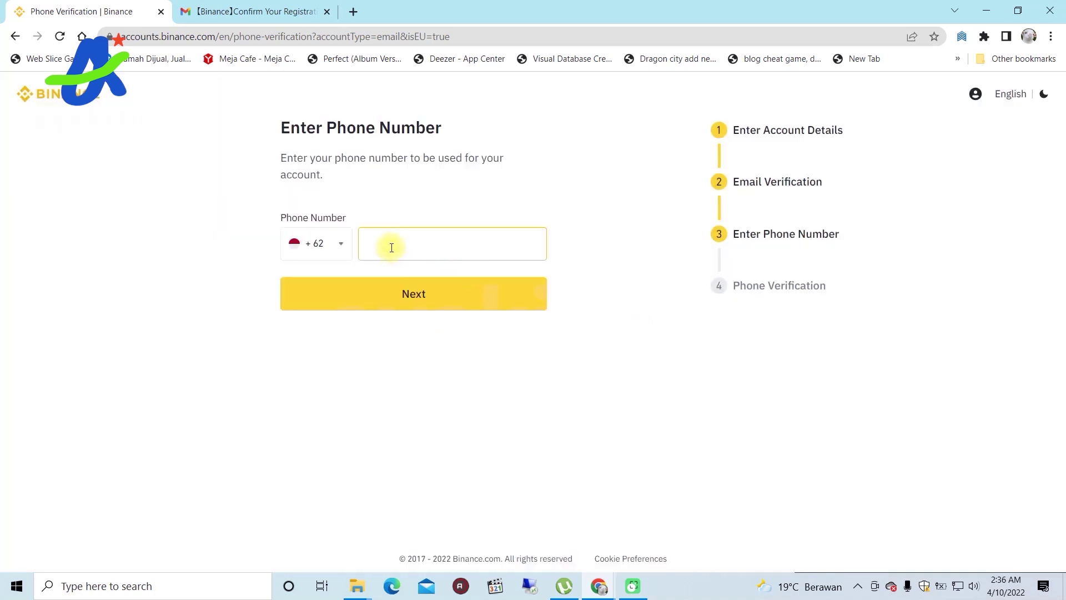
{"action": "type", "text": "8527"}
{"action": "key", "text": "BackSpace"}
{"action": "key", "text": "BackSpace"}
Request the SMS code, enter the received verification code, and submit it
{"action": "left_click", "coordinate": [436, 300]}
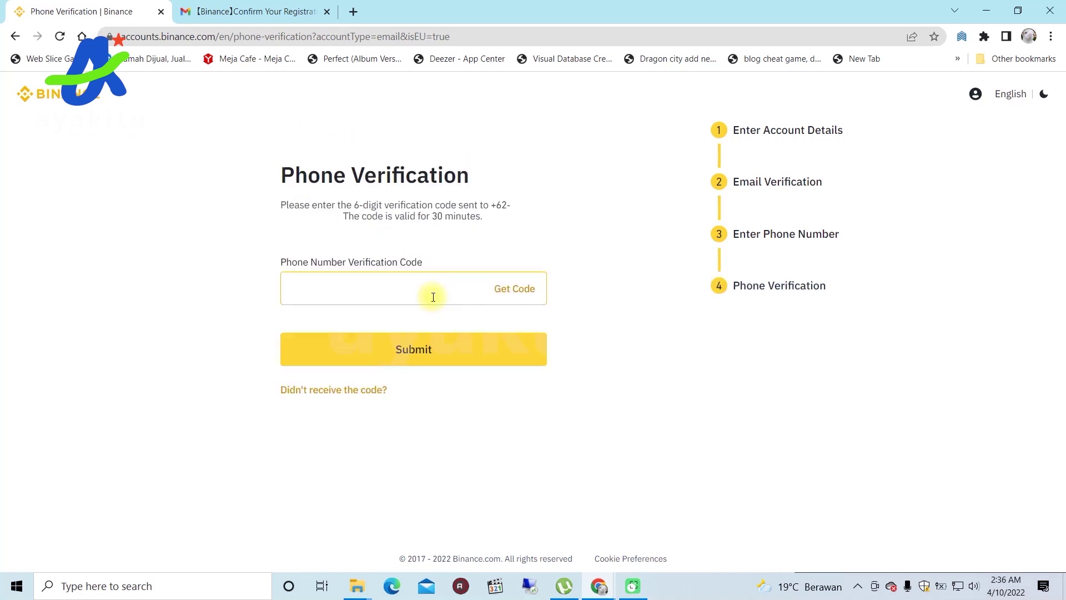
{"action": "left_click", "coordinate": [403, 302]}
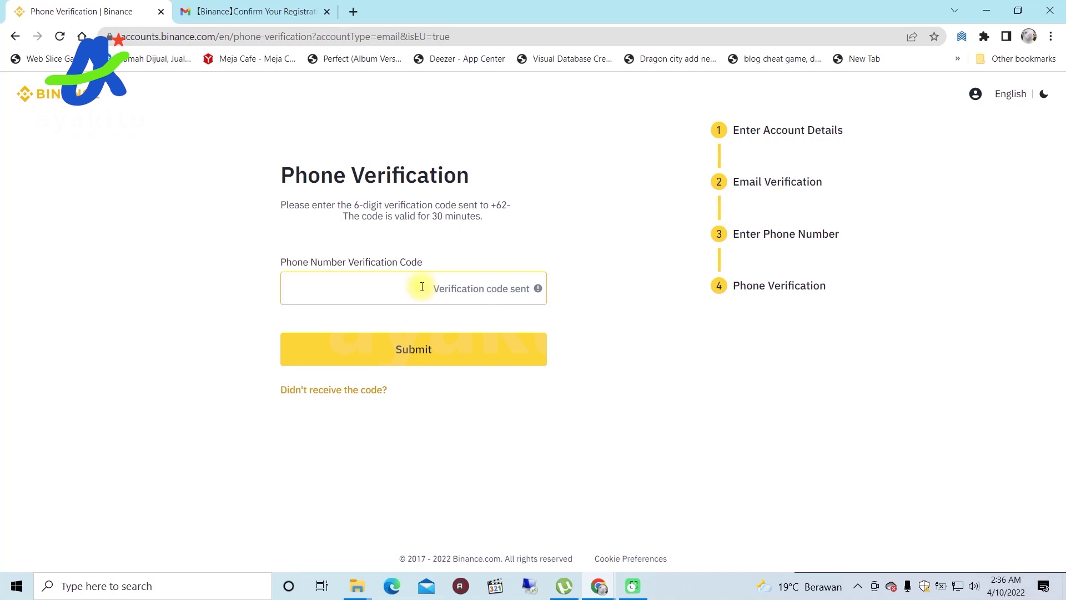
{"action": "left_click", "coordinate": [424, 351]}
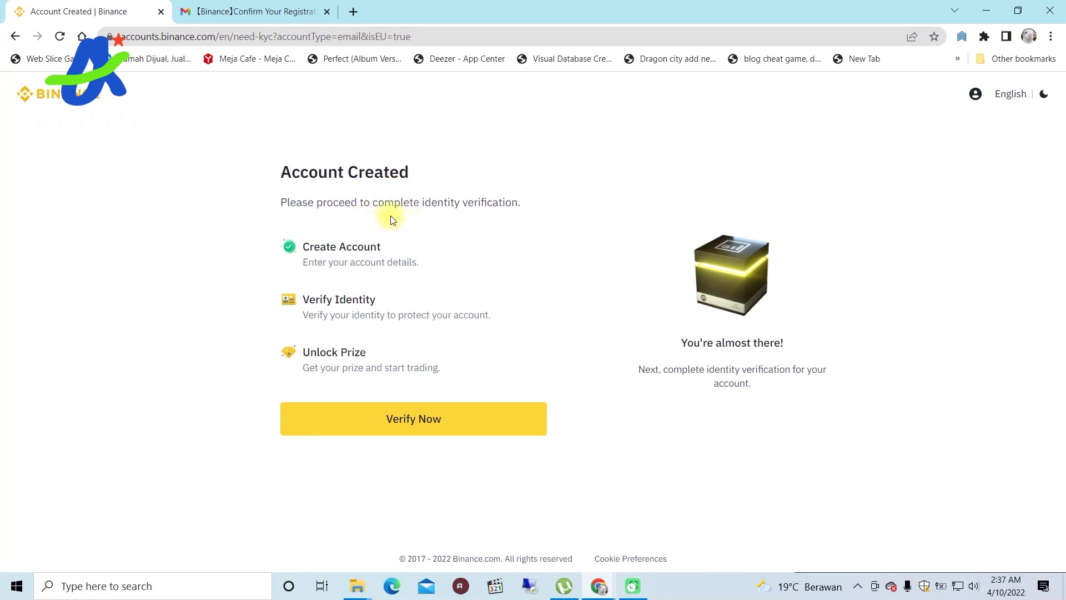
Start identity verification and enter the first and last names
{"action": "left_click", "coordinate": [397, 428]}
{"action": "left_click", "coordinate": [459, 294]}
{"action": "type", "text": "A"}
{"action": "key", "text": "Tab"}
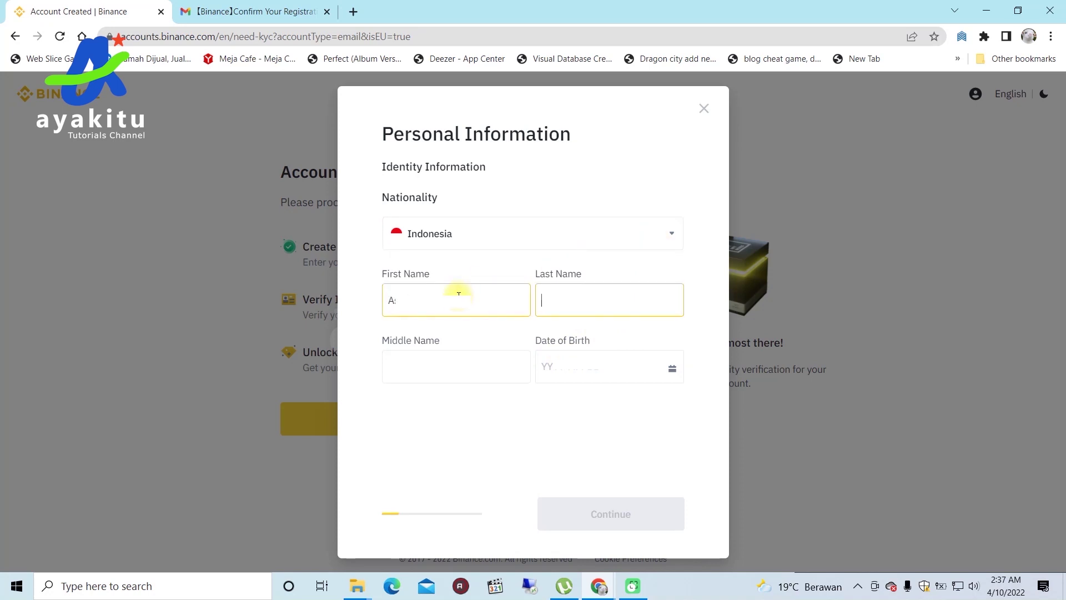
{"action": "key", "text": "Tab"}
{"action": "key", "text": "shift+Tab"}
{"action": "type", "text": "Is"}
{"action": "key", "text": "Tab"}
Pick the date of birth in the calendar, stepping back six years, and continue
{"action": "left_click", "coordinate": [589, 373]}
{"action": "left_click", "coordinate": [634, 274]}
{"action": "left_click", "coordinate": [681, 149]}
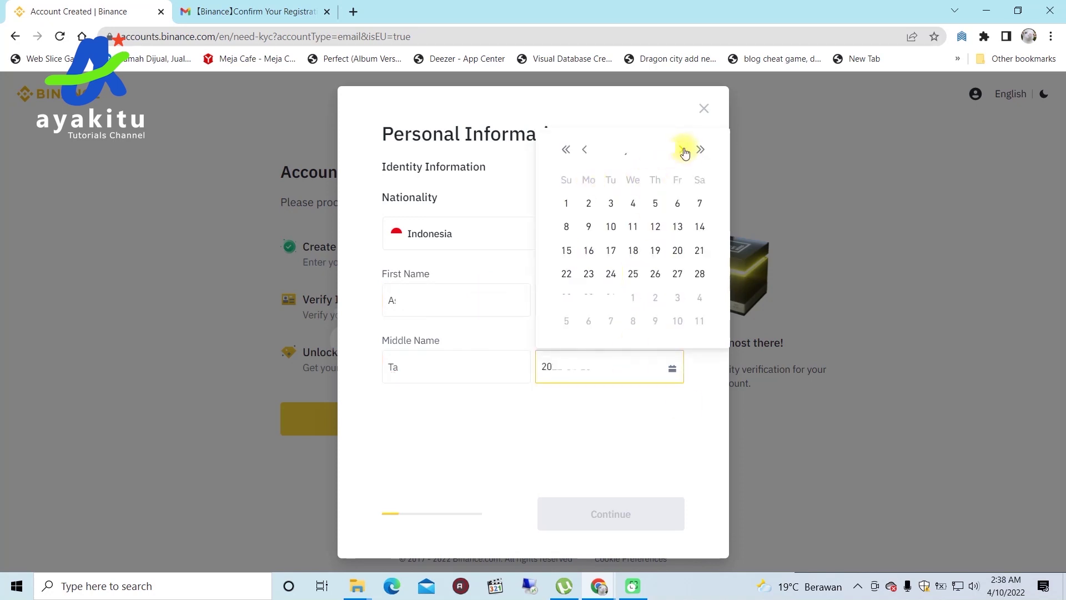
{"action": "left_click", "coordinate": [567, 150]}
{"action": "left_click", "coordinate": [568, 150]}
{"action": "left_click", "coordinate": [568, 150]}
{"action": "left_click", "coordinate": [568, 150]}
{"action": "left_click", "coordinate": [568, 150]}
{"action": "left_click", "coordinate": [568, 150]}
{"action": "left_click", "coordinate": [567, 150]}
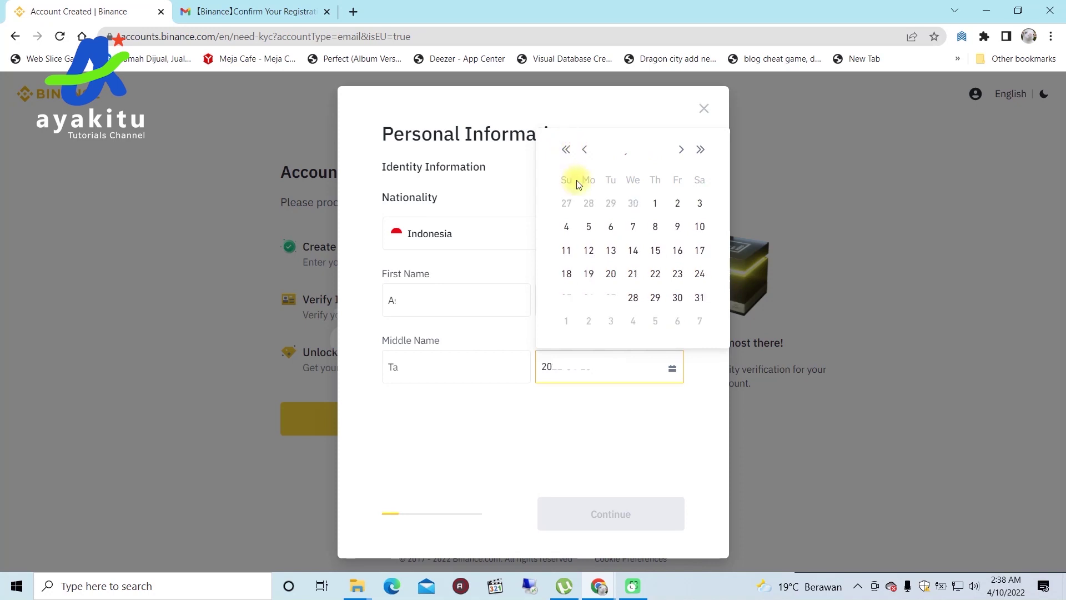
{"action": "left_click", "coordinate": [611, 274]}
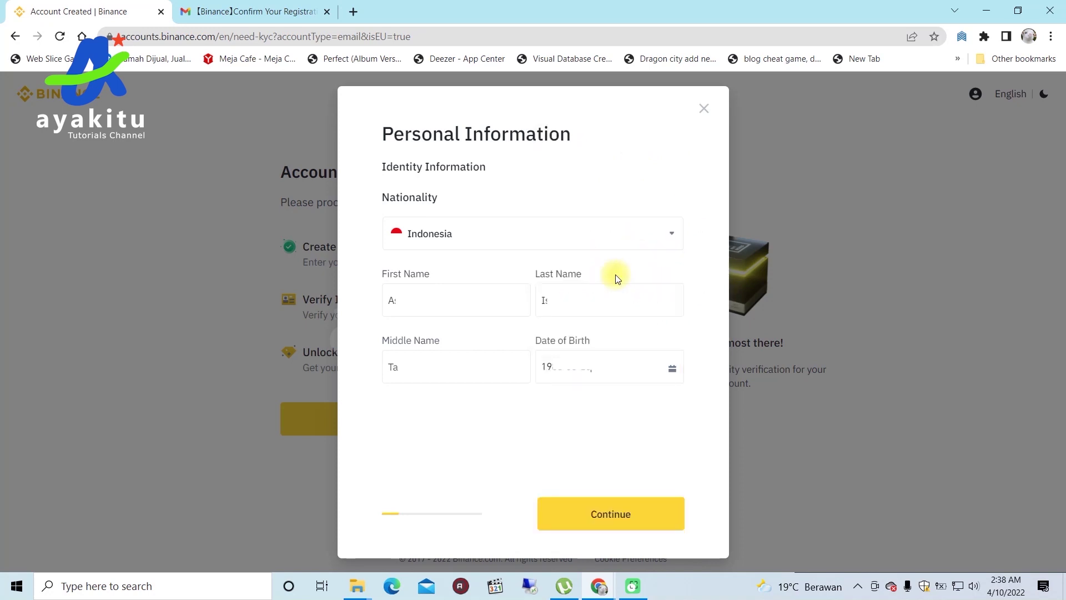
{"action": "left_click", "coordinate": [611, 514]}
Enter the residential address, postal code and city, choose ID card, and continue
{"action": "type", "text": "Jl.Pan"}
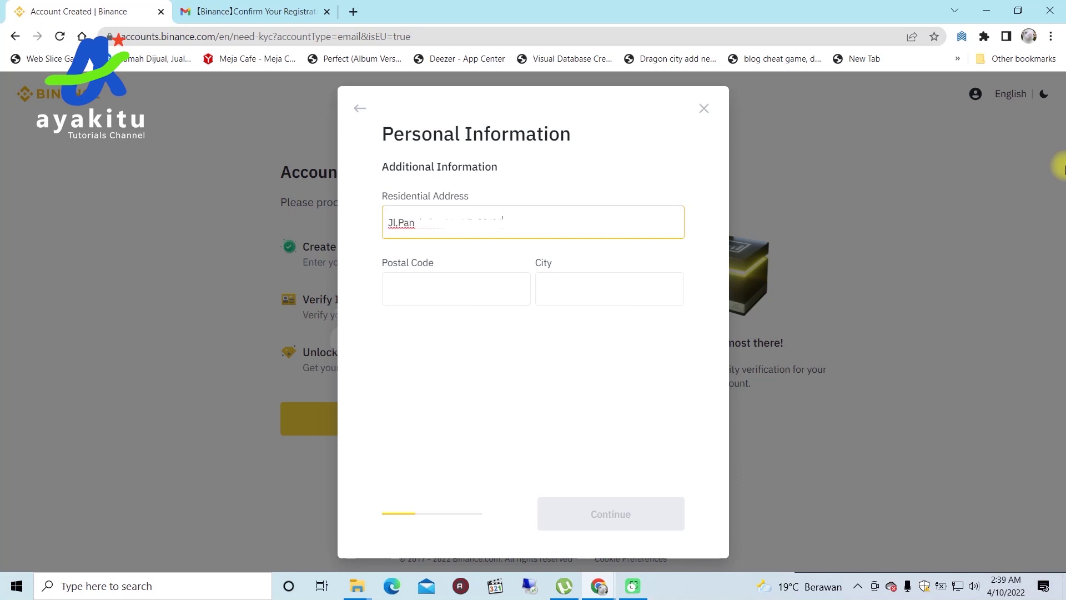
{"action": "key", "text": "Tab"}
{"action": "type", "text": "40"}
{"action": "key", "text": "Tab"}
{"action": "type", "text": "Bandung"}
{"action": "key", "text": "Return"}
{"action": "left_click", "coordinate": [439, 332]}
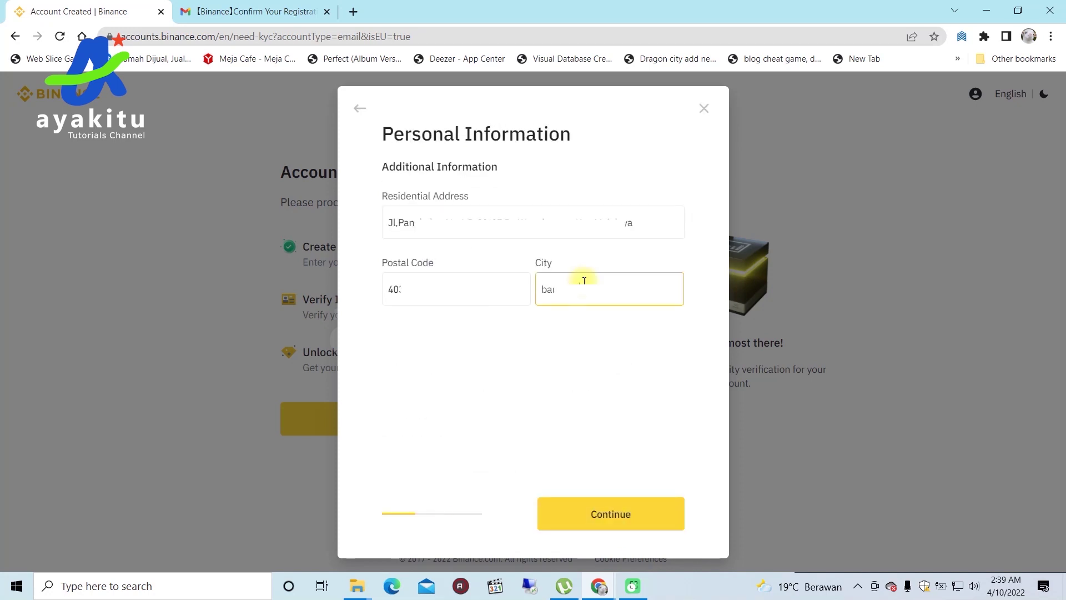
{"action": "left_click", "coordinate": [578, 462]}
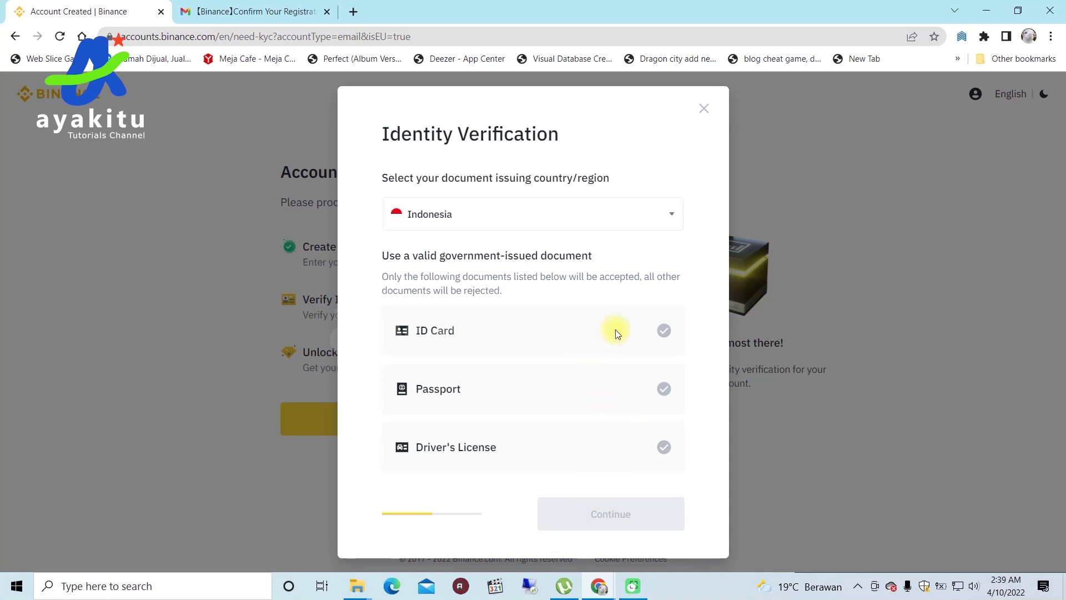
Choose ID Card as the document type and start the front-side photo capture
{"action": "left_click", "coordinate": [439, 331]}
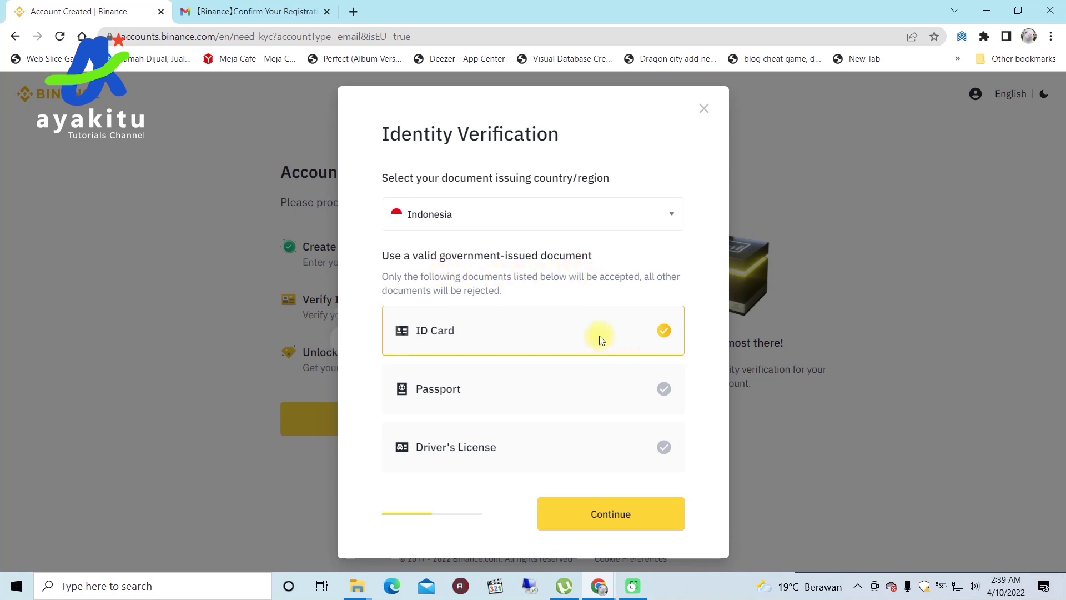
{"action": "left_click", "coordinate": [619, 518]}
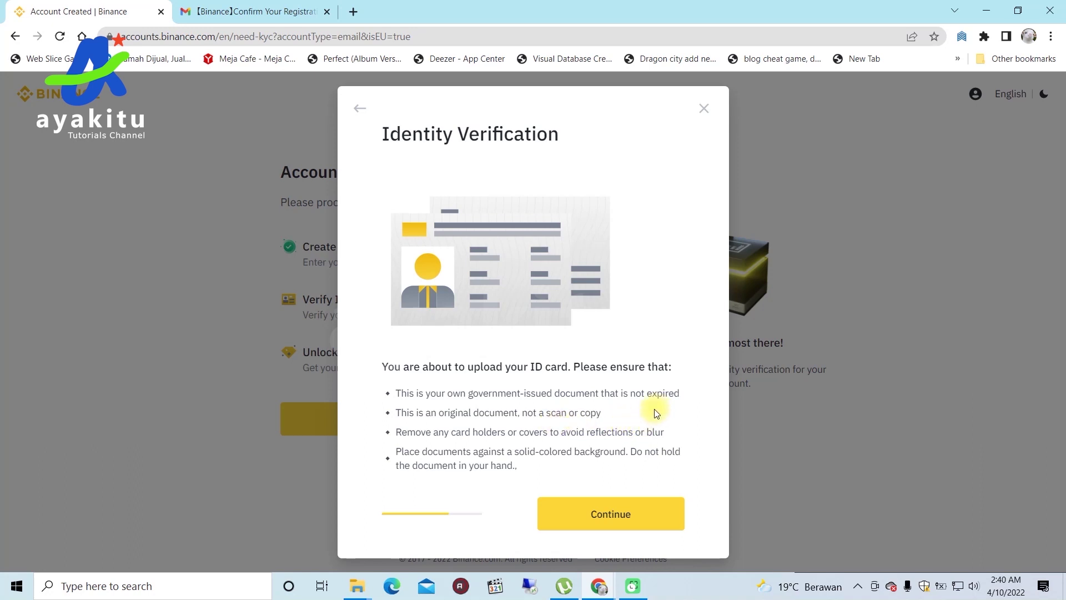
{"action": "left_click", "coordinate": [590, 515]}
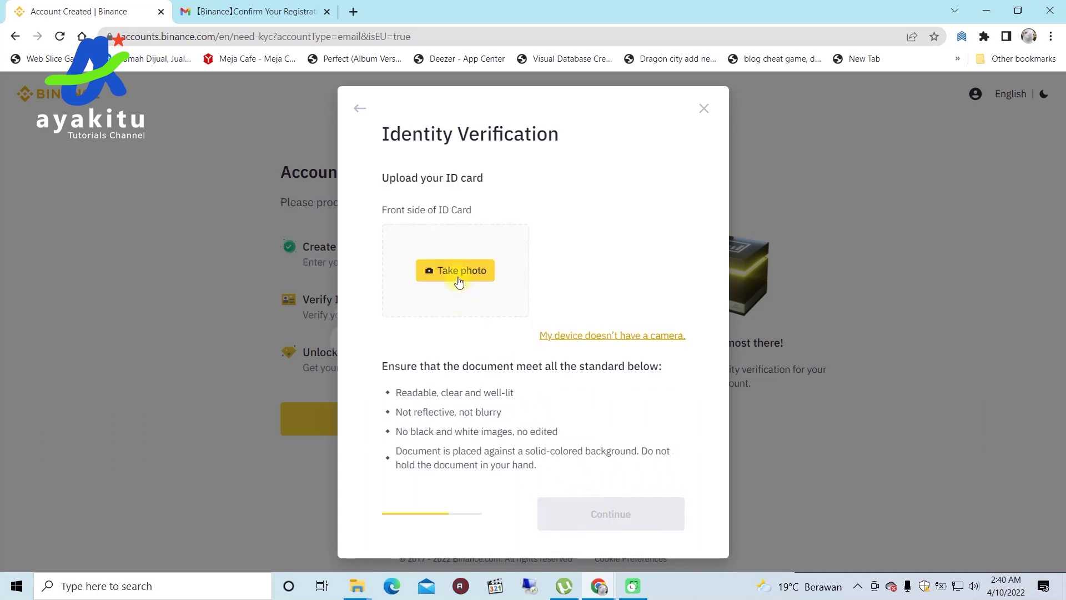
{"action": "left_click", "coordinate": [457, 273]}
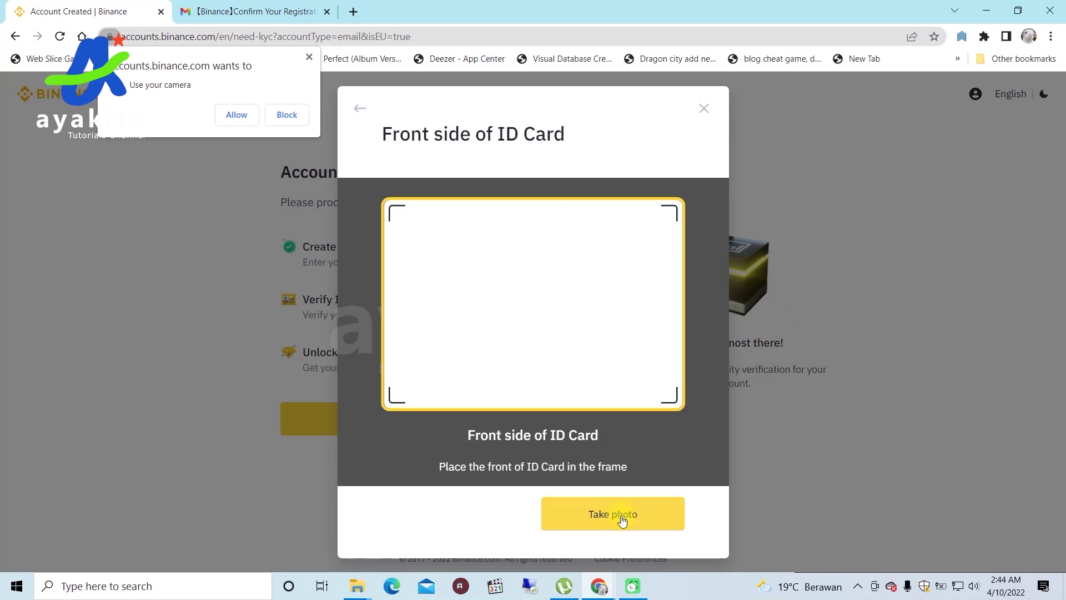
Allow camera access, capture and retake the ID card front photo, then accept it
{"action": "left_click", "coordinate": [241, 121]}
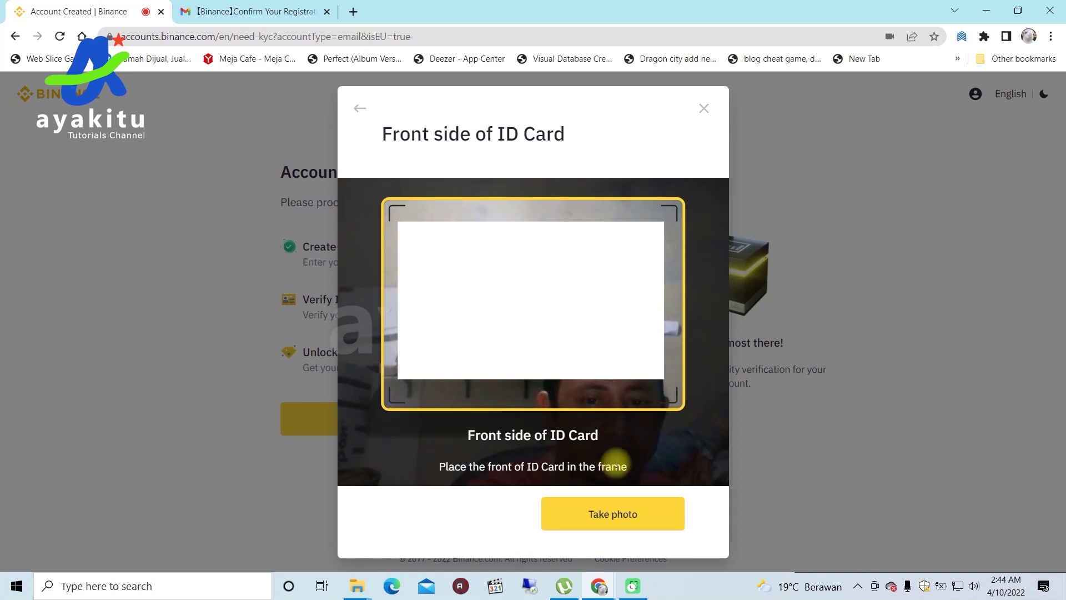
{"action": "left_click", "coordinate": [637, 519]}
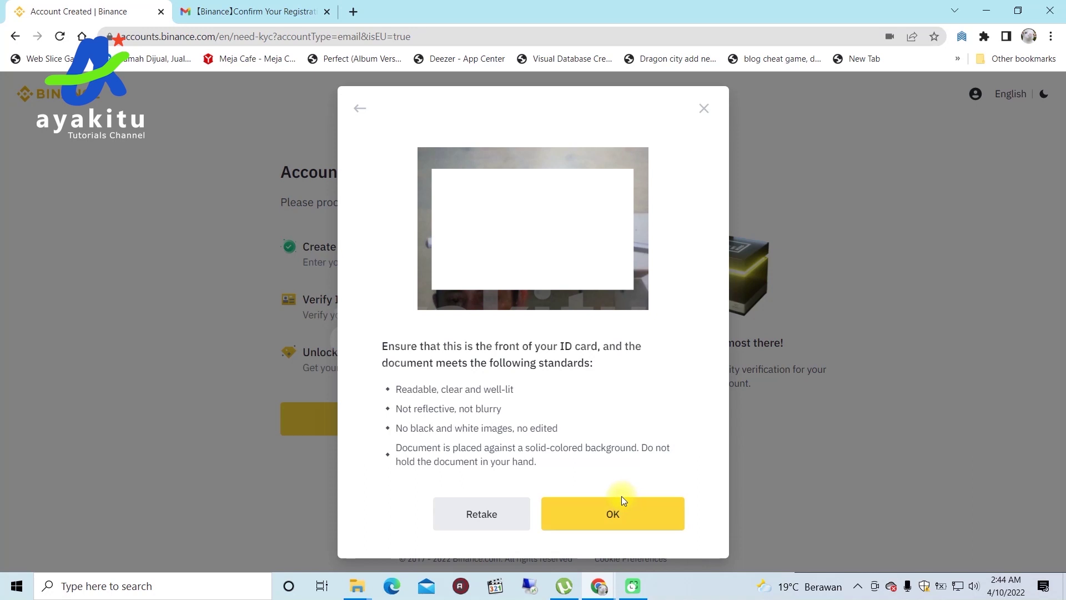
{"action": "left_click", "coordinate": [478, 516]}
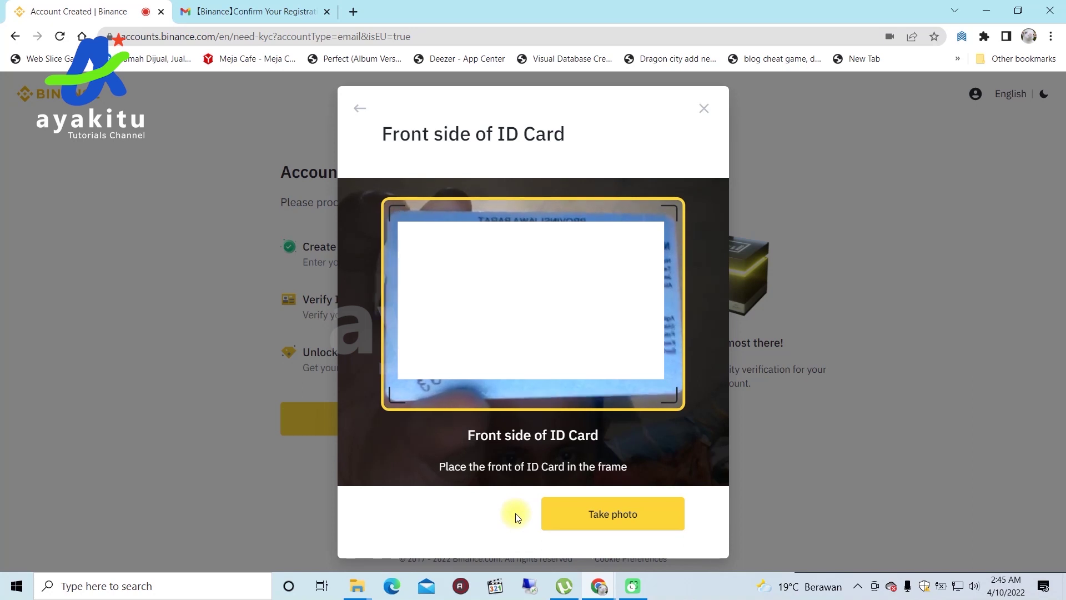
{"action": "left_click", "coordinate": [598, 521]}
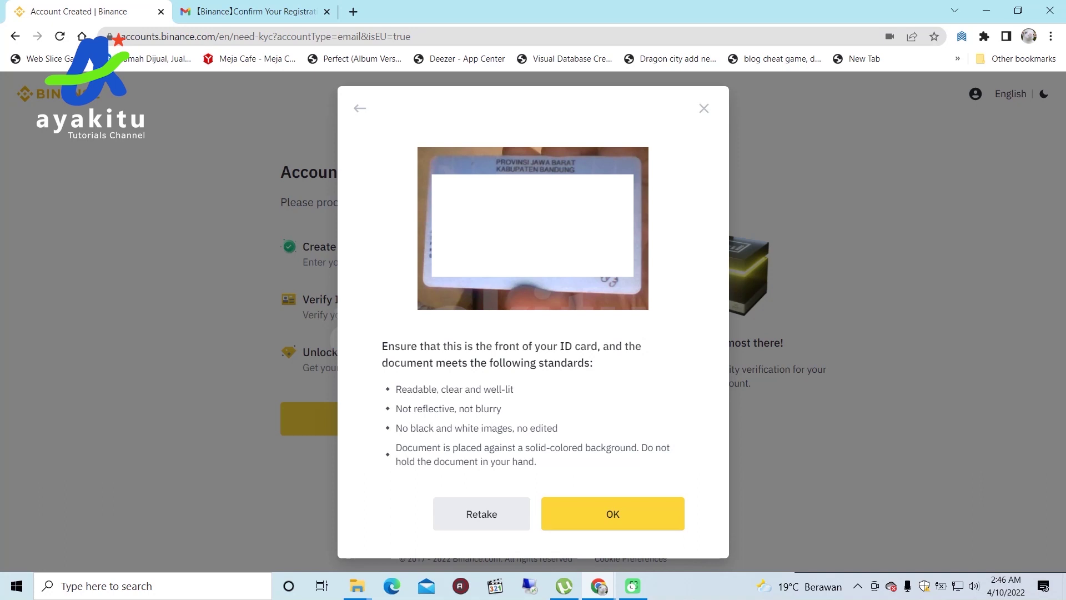
{"action": "left_click", "coordinate": [612, 515]}
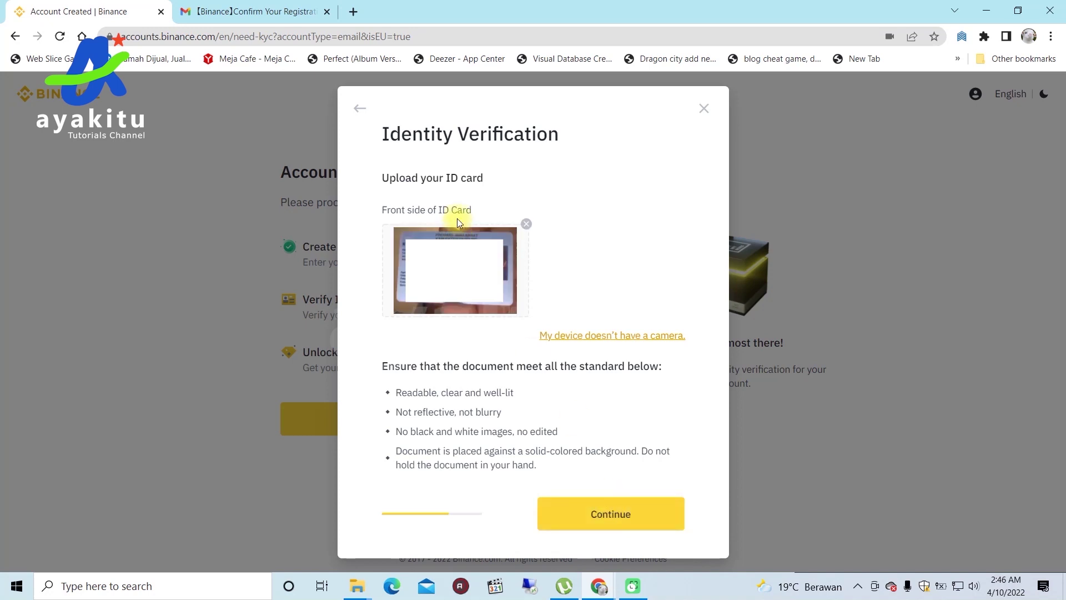
Finish and submit the identity verification, then check Gmail for Binance's Verification Successful email
{"action": "mouse_move", "coordinate": [621, 337]}
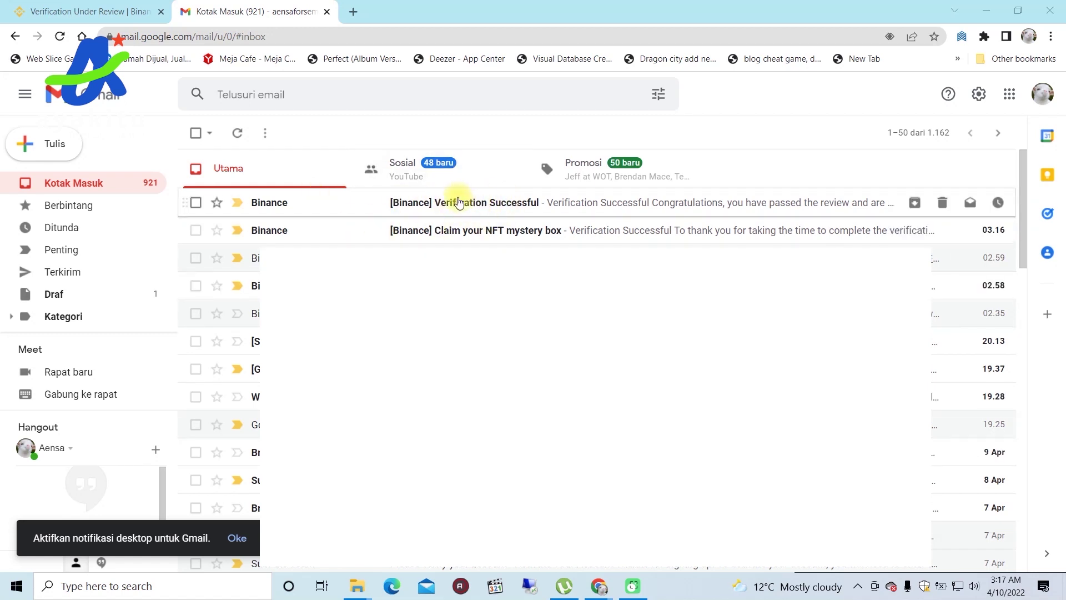
Read the '[Binance] Verification Successful' email and follow its Verification Centre link
{"action": "left_click", "coordinate": [493, 205]}
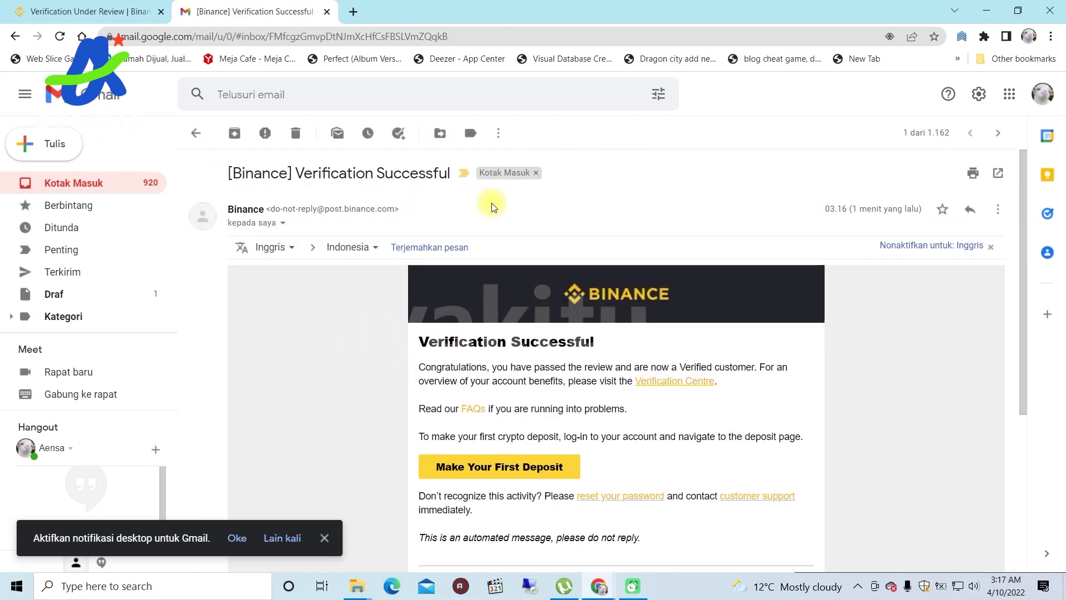
{"action": "scroll", "coordinate": [752, 246], "scroll_direction": "down", "scroll_amount": 5}
{"action": "scroll", "coordinate": [752, 245], "scroll_direction": "up", "scroll_amount": 3}
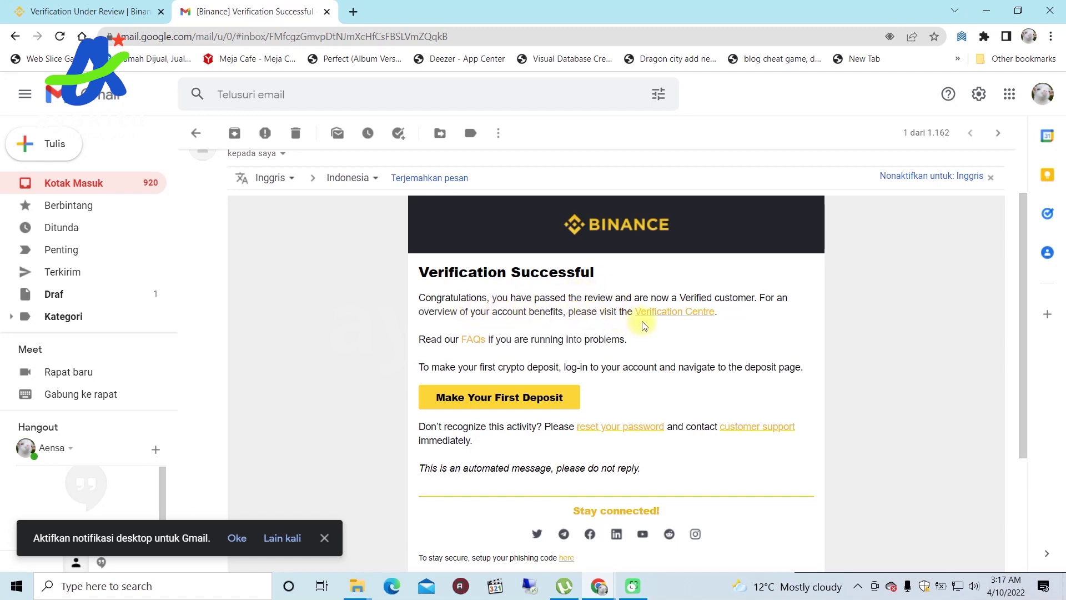
{"action": "scroll", "coordinate": [703, 316], "scroll_direction": "up", "scroll_amount": 1}
{"action": "left_click", "coordinate": [675, 382]}
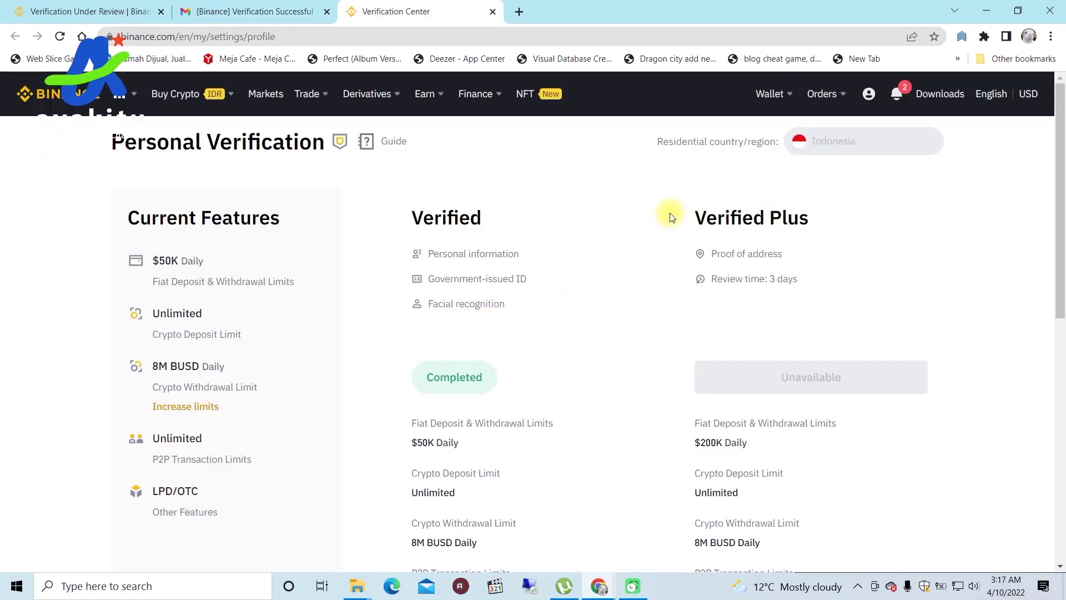
{"action": "scroll", "coordinate": [488, 239], "scroll_direction": "down", "scroll_amount": 1}
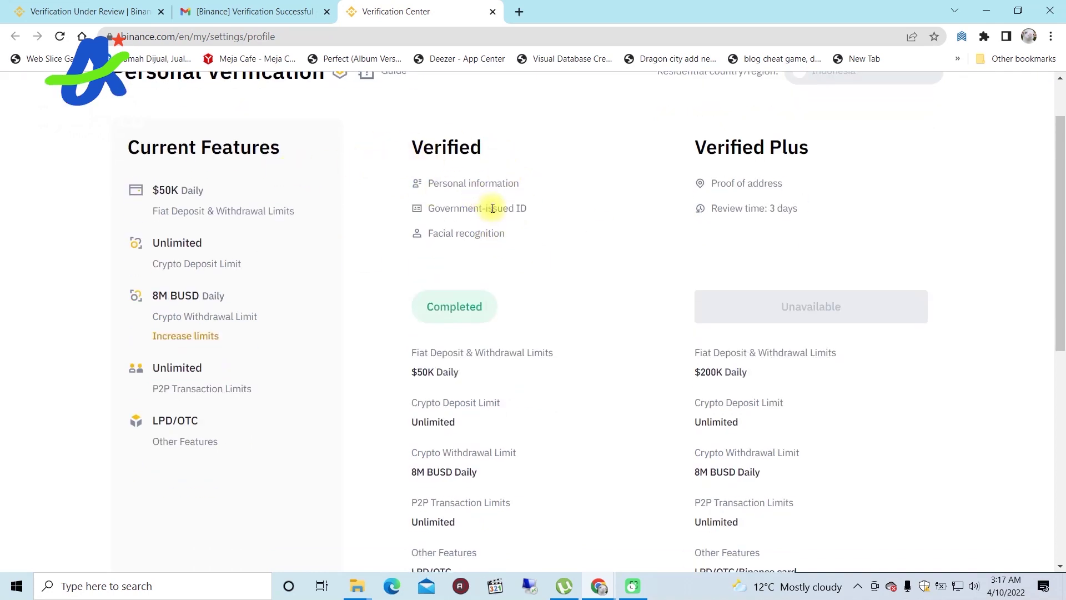
{"action": "scroll", "coordinate": [488, 209], "scroll_direction": "down", "scroll_amount": 1}
{"action": "scroll", "coordinate": [508, 294], "scroll_direction": "down", "scroll_amount": 1}
{"action": "scroll", "coordinate": [510, 295], "scroll_direction": "up", "scroll_amount": 3}
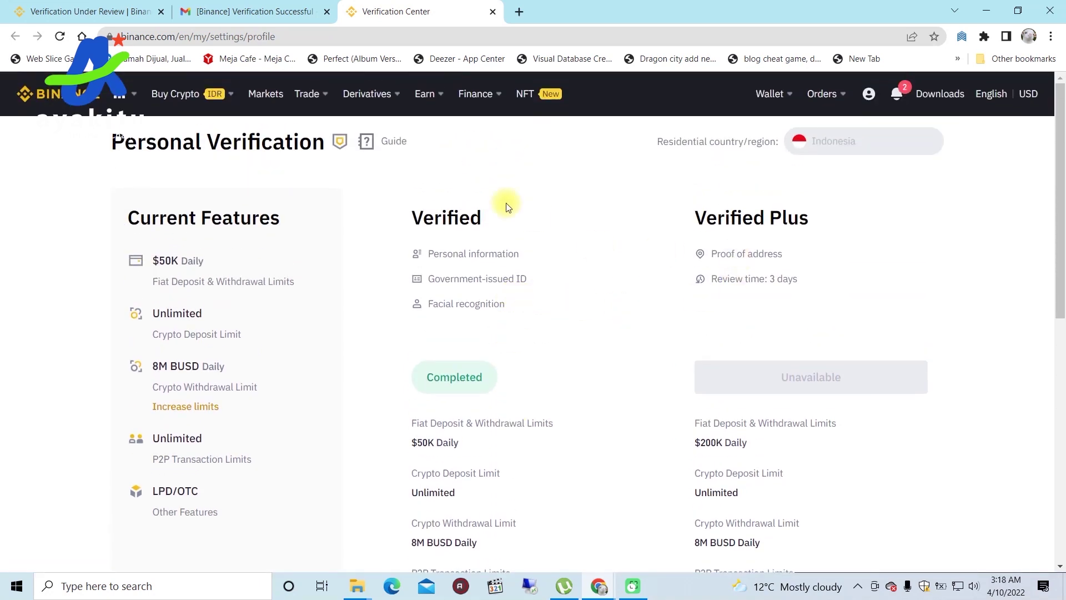
{"action": "mouse_move", "coordinate": [335, 94]}
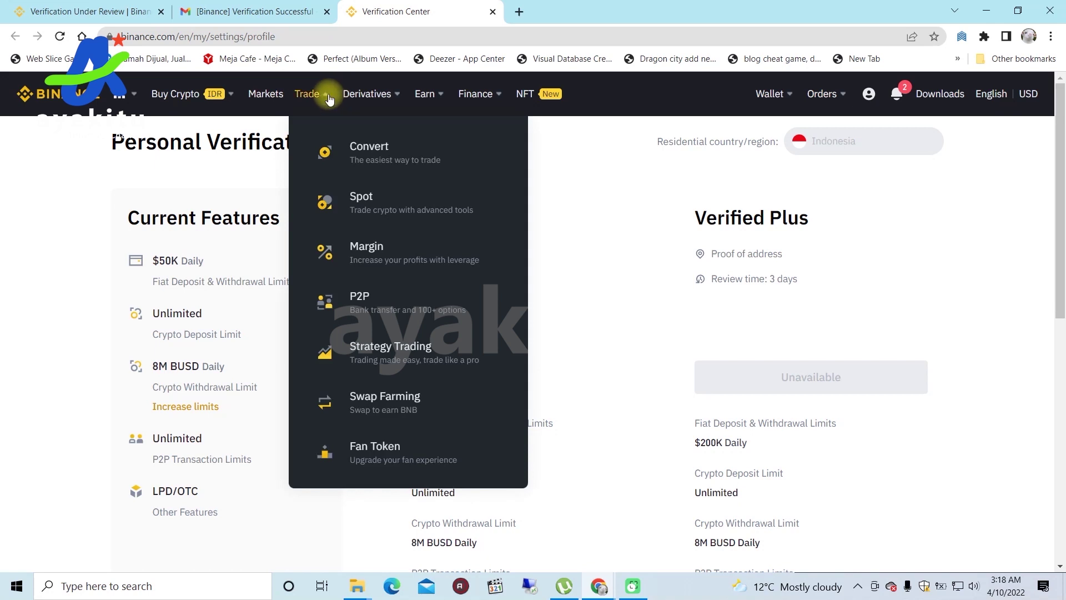
{"action": "mouse_move", "coordinate": [425, 96]}
{"action": "mouse_move", "coordinate": [220, 96]}
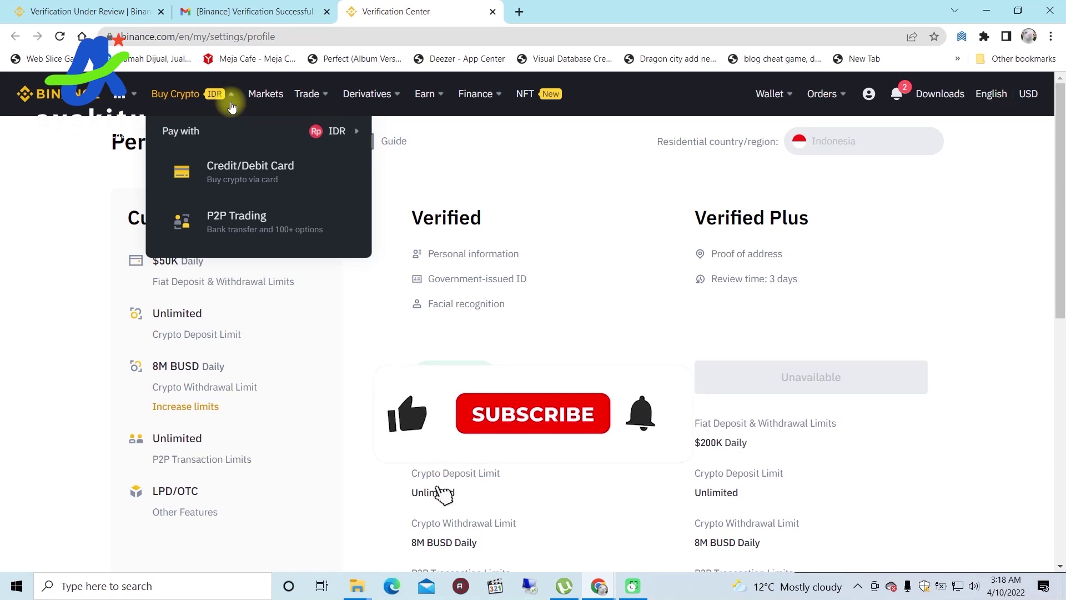
{"action": "mouse_move", "coordinate": [820, 96]}
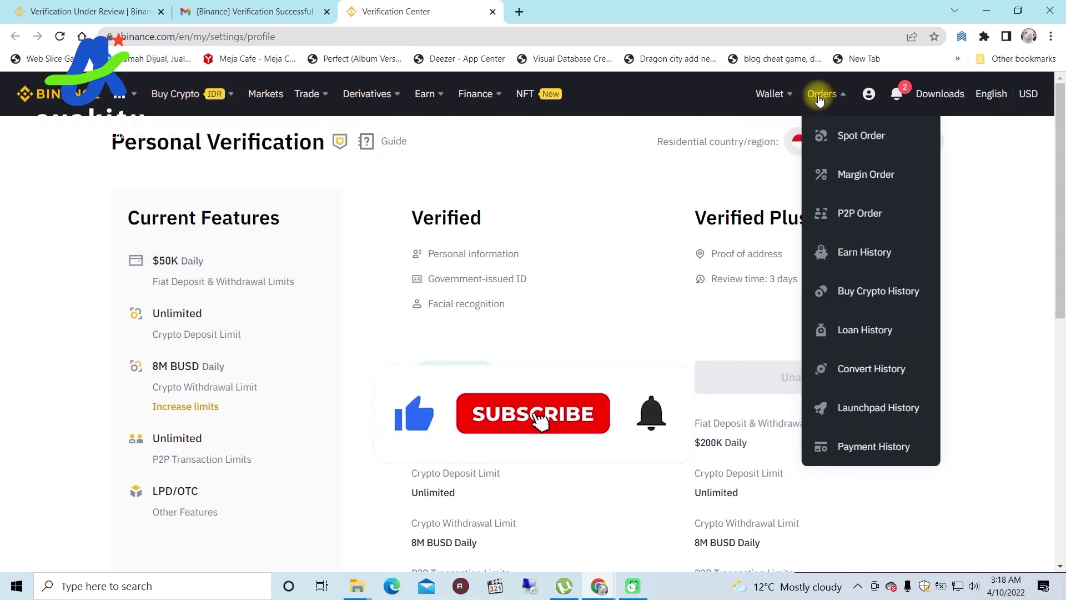
{"action": "mouse_move", "coordinate": [776, 97]}
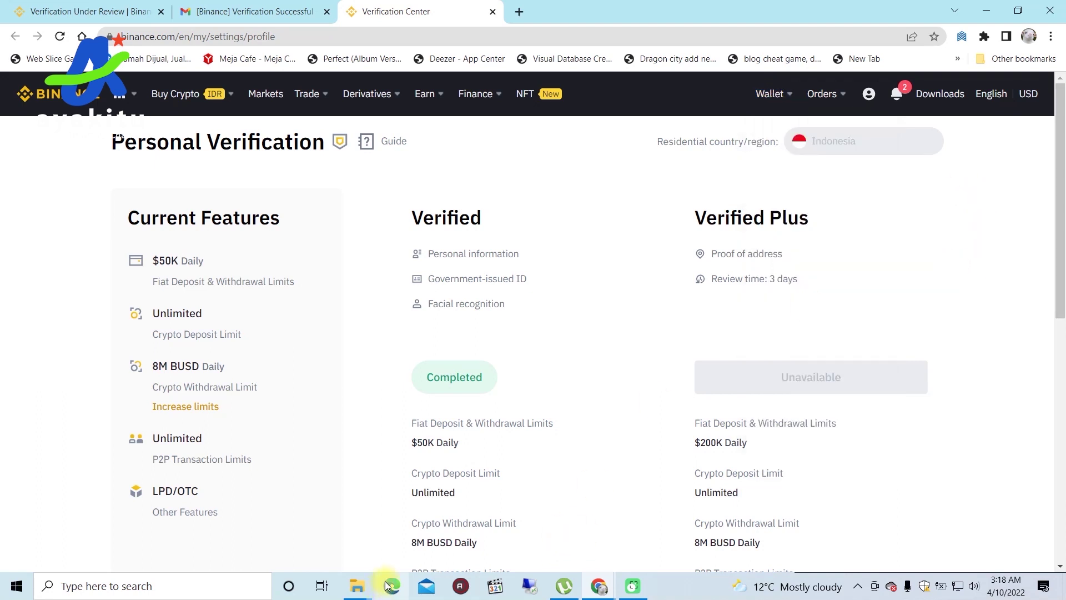
{"action": "mouse_move", "coordinate": [735, 589]}
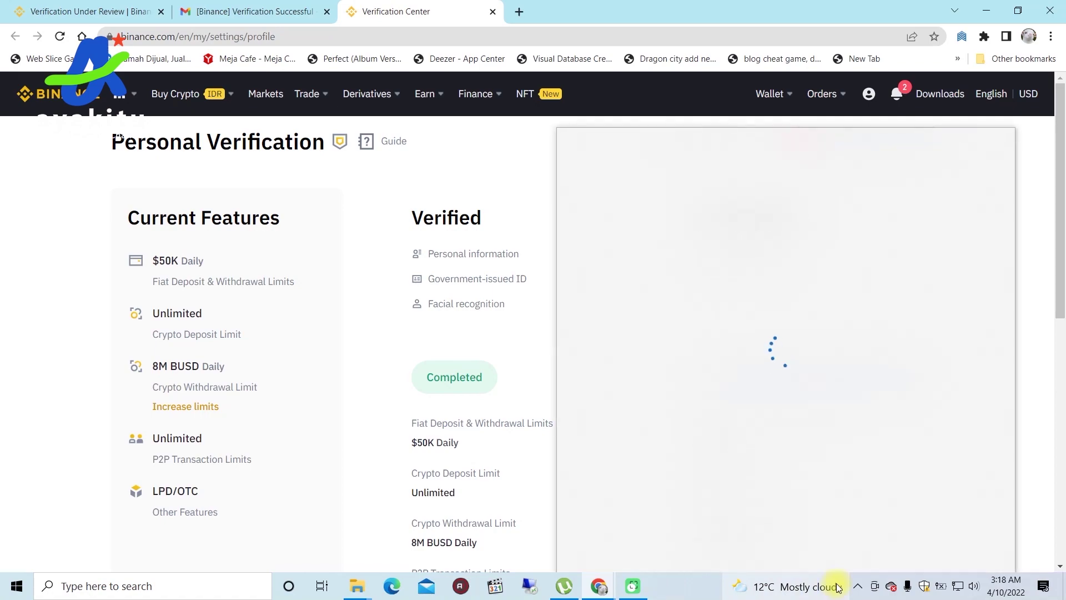